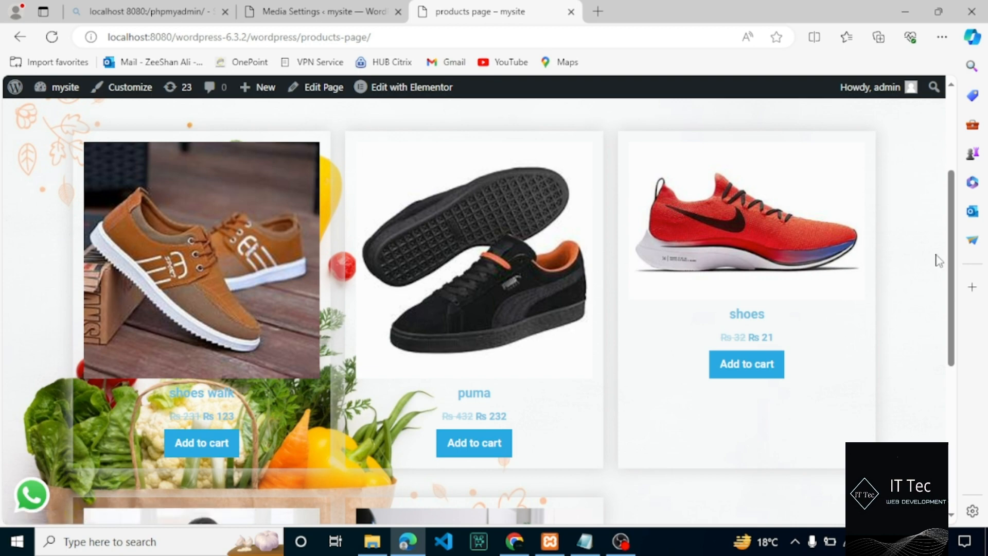
Review the products page, return to the WordPress admin and open the WooCommerce home page
drag(951, 287, 960, 200)
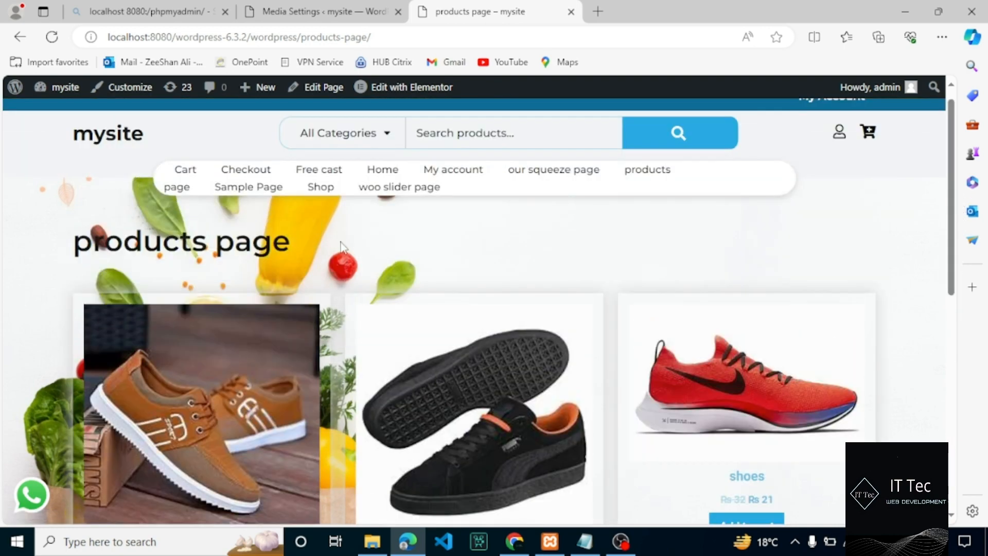
click(347, 14)
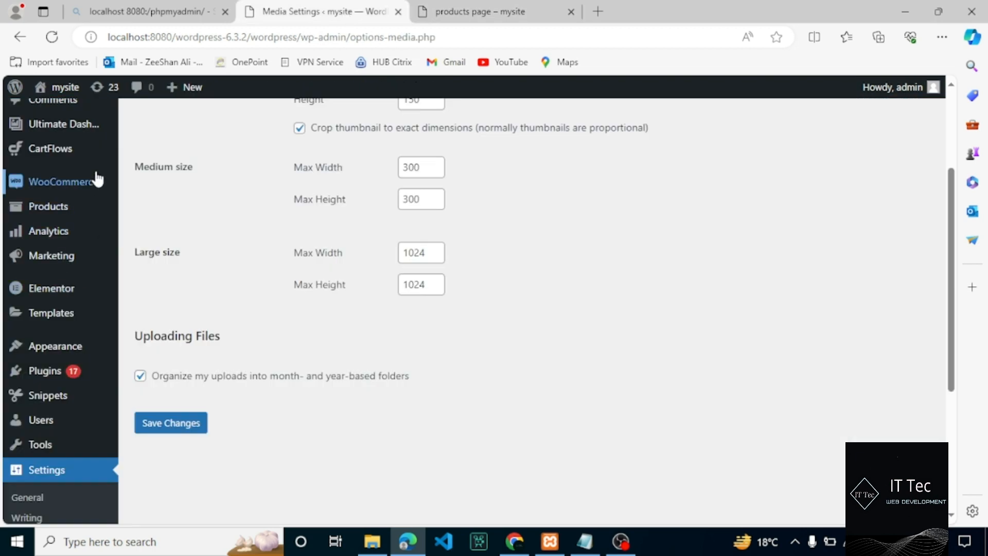
click(58, 209)
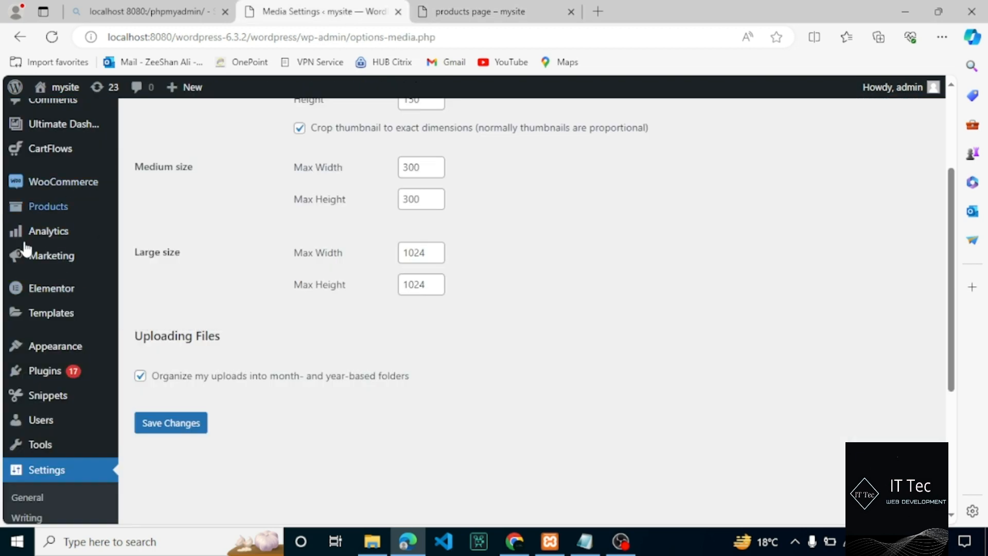
click(63, 191)
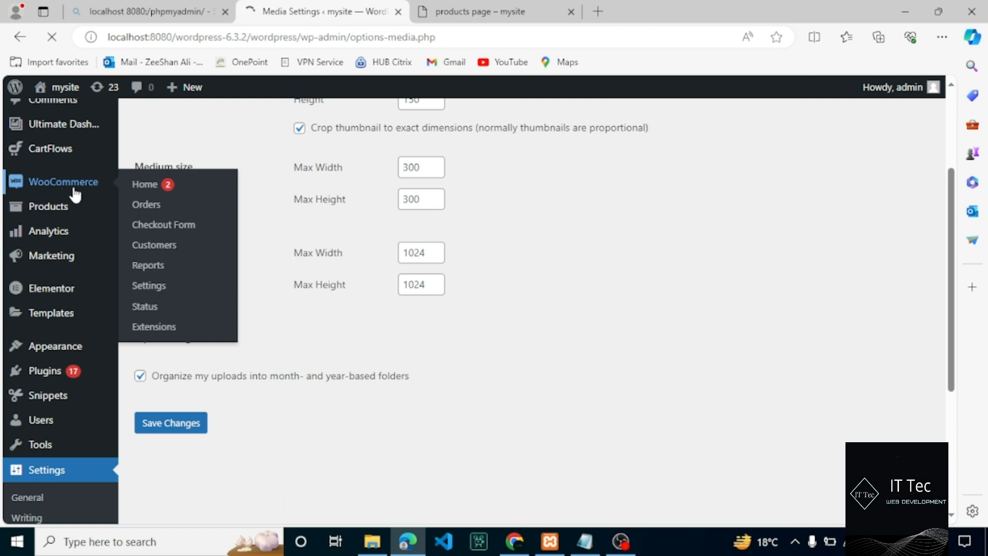
mouse_move(53, 211)
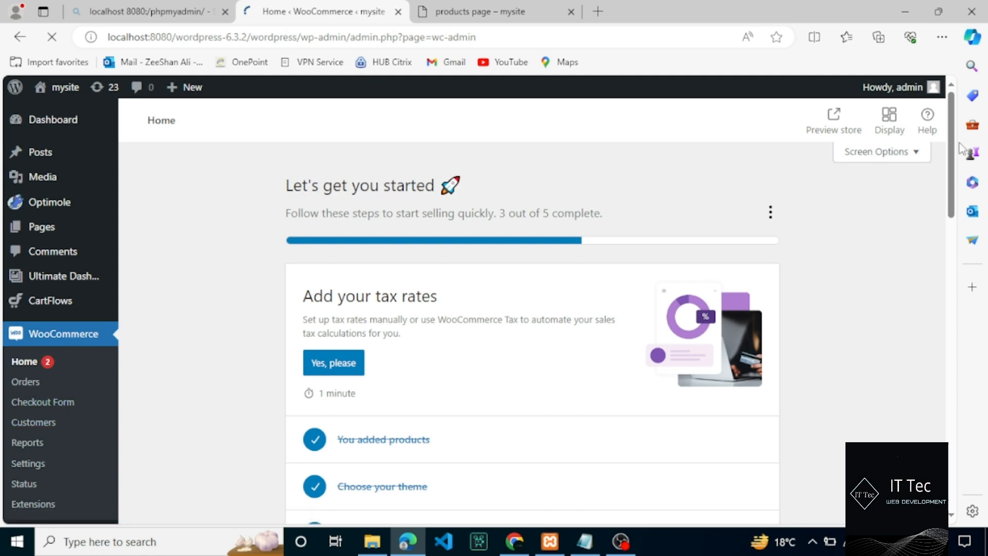
Open the theme customizer and go to the Product Images settings in its WooCommerce section
scroll(955, 219, down, 6)
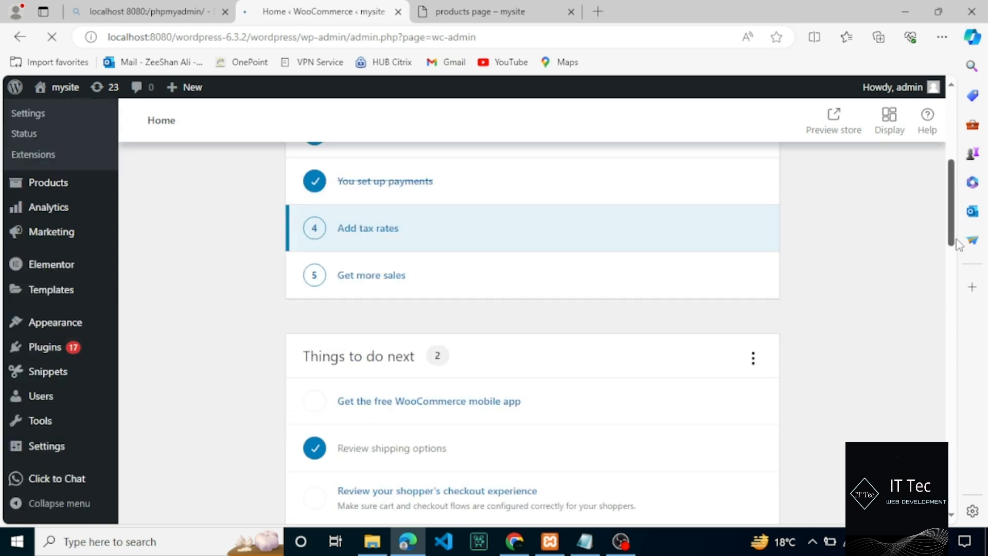
mouse_move(17, 324)
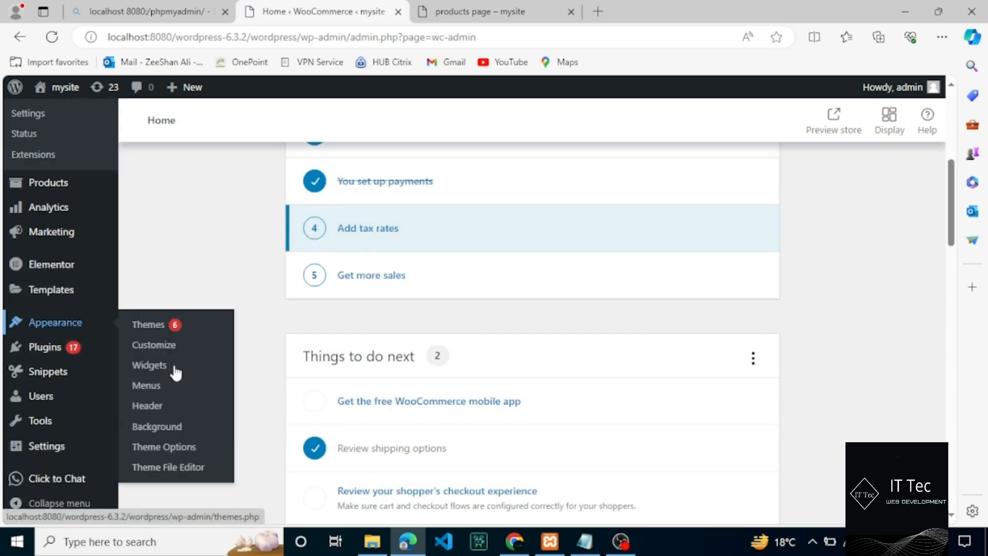
click(143, 344)
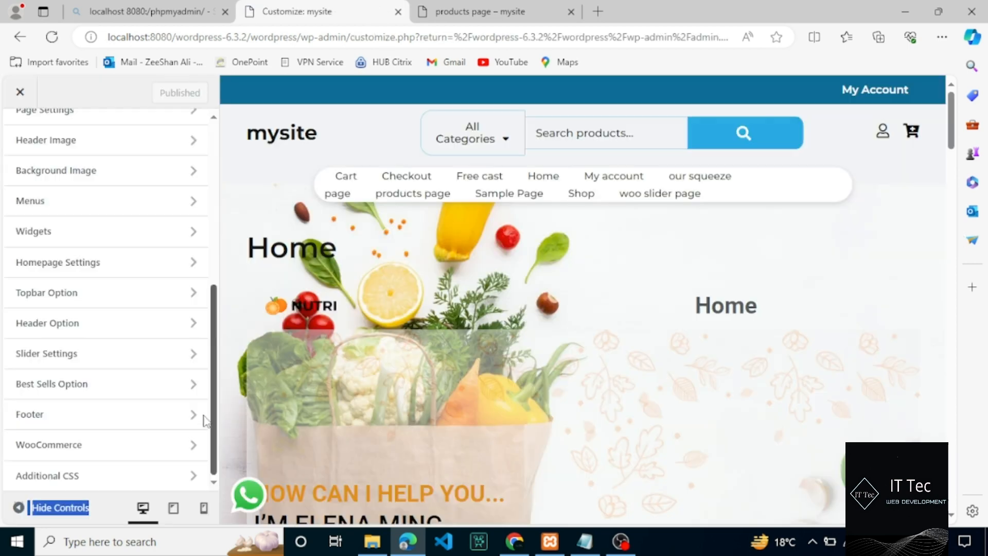
click(170, 443)
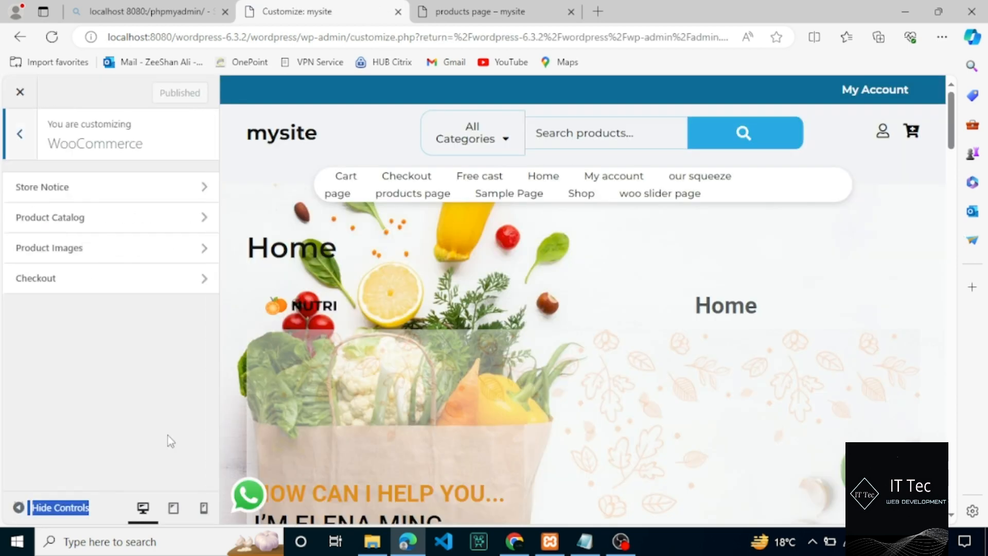
click(154, 248)
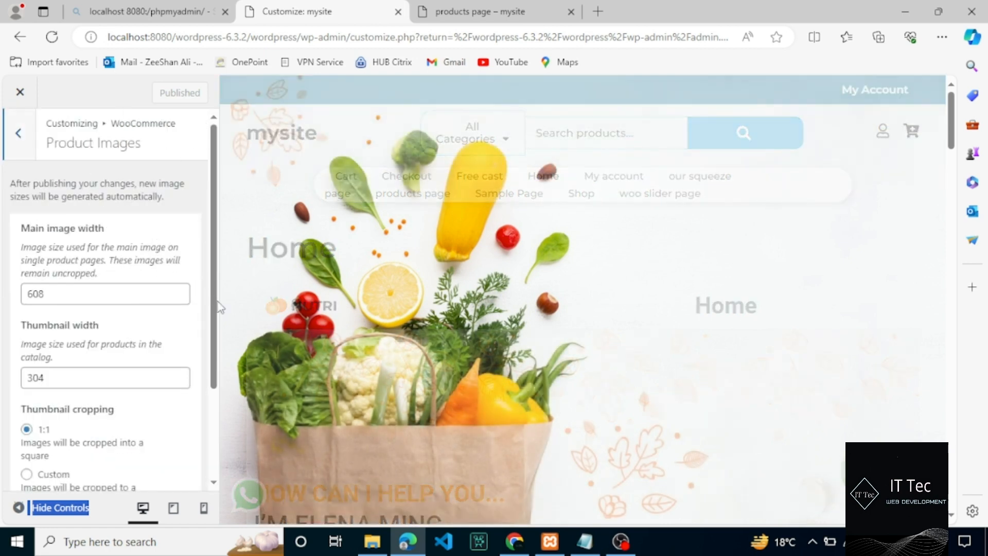
Review the main image and thumbnail widths, and set thumbnail cropping to Uncropped
drag(213, 295, 212, 313)
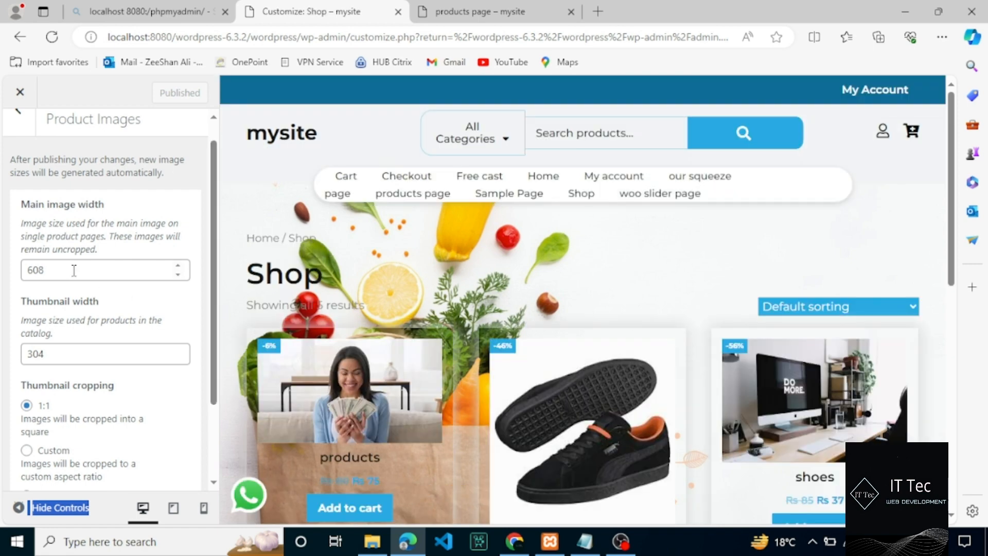
drag(59, 268, 24, 269)
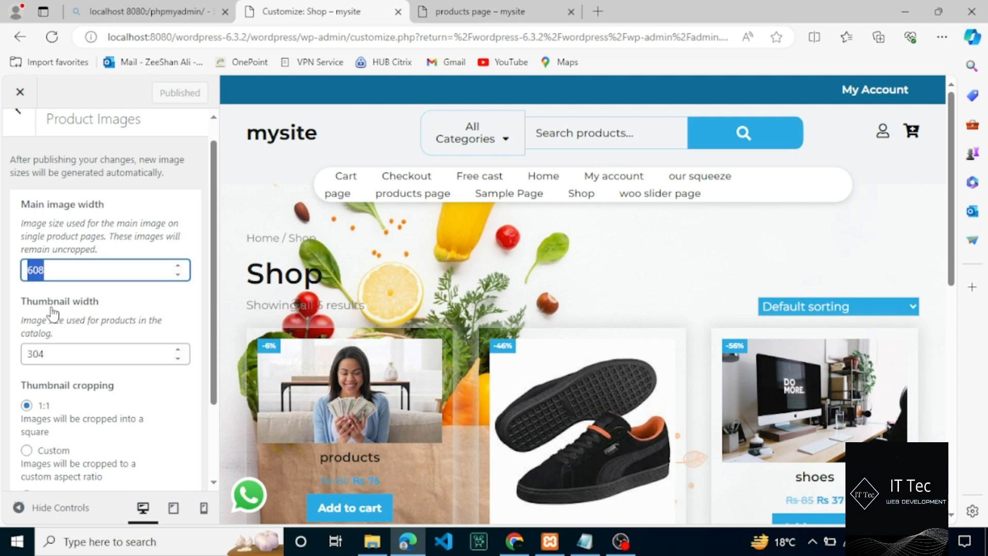
drag(62, 352, 24, 351)
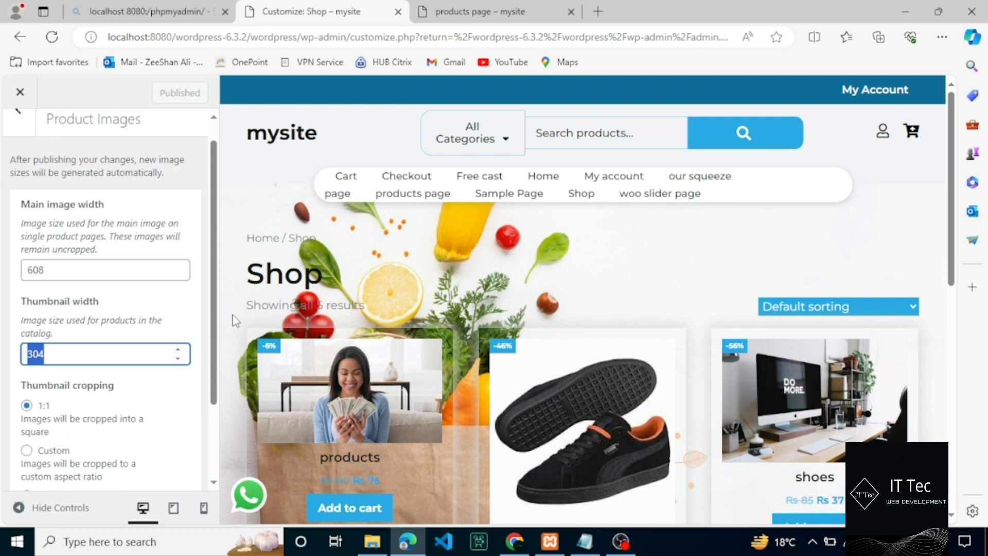
drag(212, 329, 208, 393)
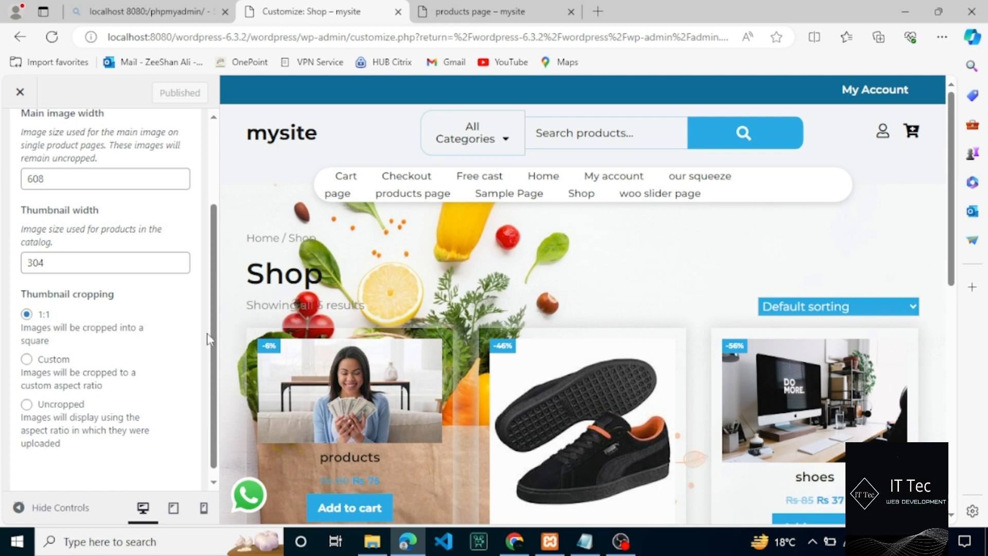
scroll(208, 337, down, 1)
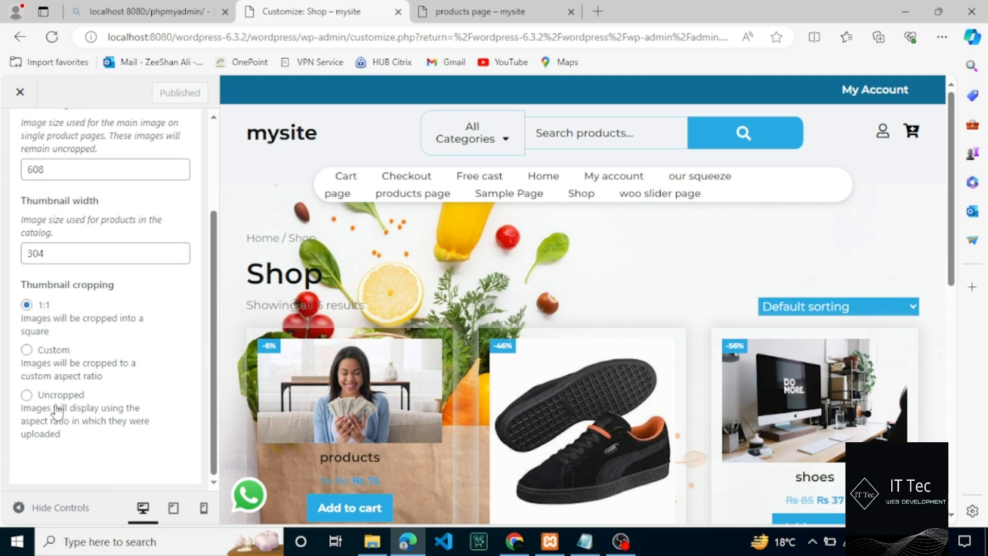
click(27, 394)
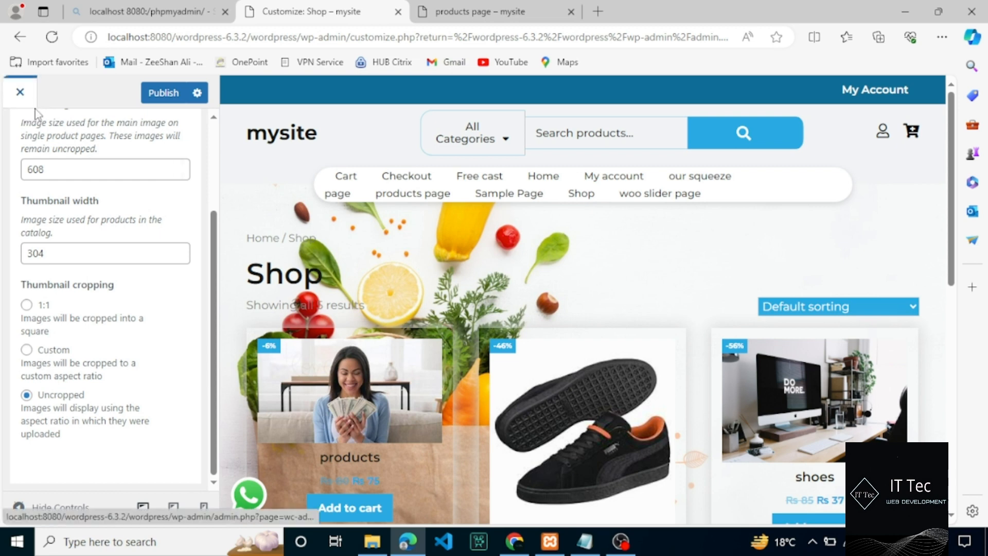
click(21, 94)
key(Tab)
key(Return)
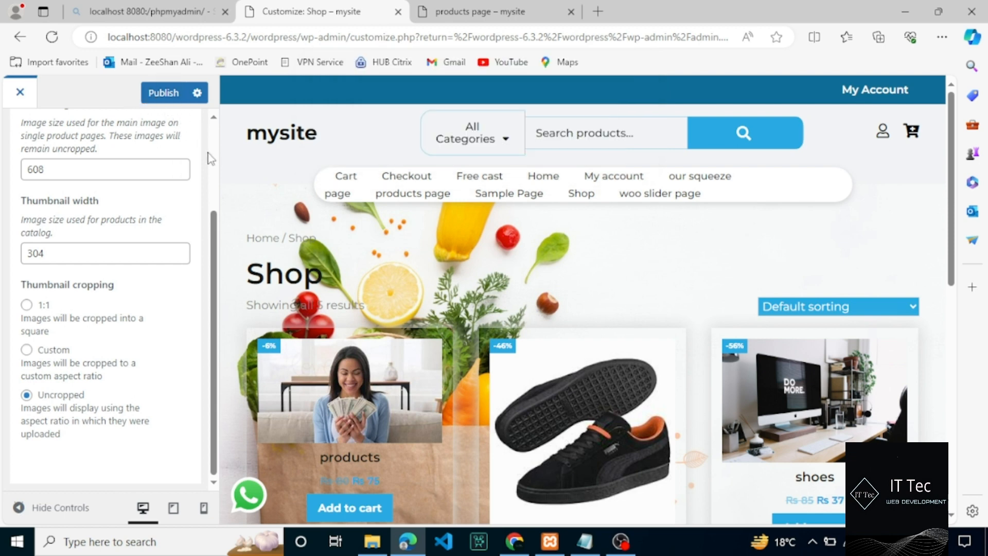
Go to the WooCommerce Product Catalog settings and choose Default sorting (custom ordering + name) as the default product sorting
scroll(211, 157, up, 3)
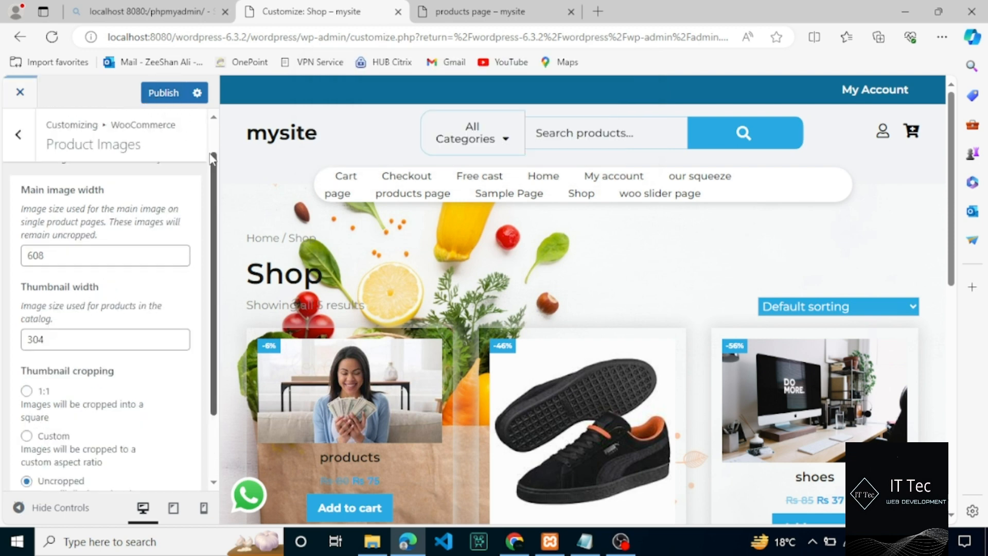
click(18, 133)
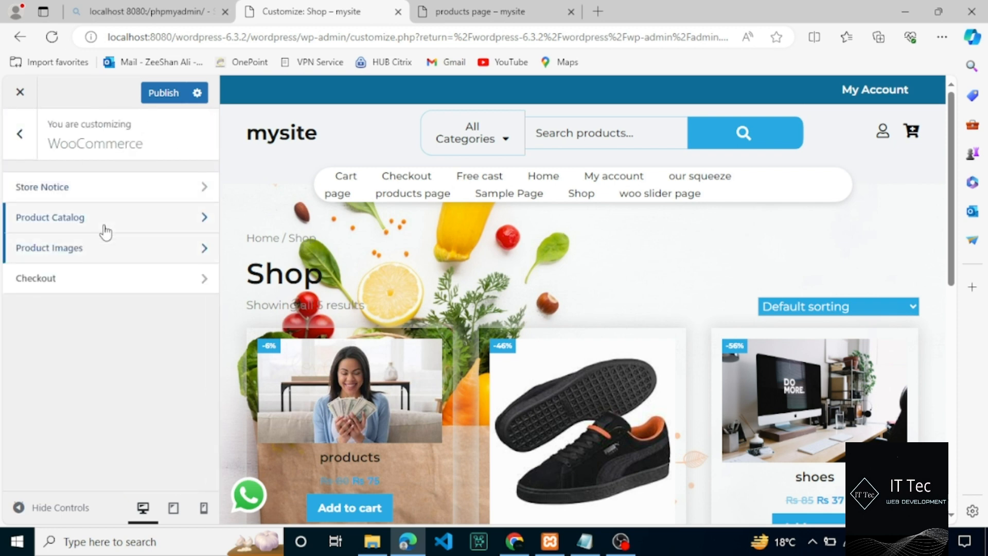
click(104, 228)
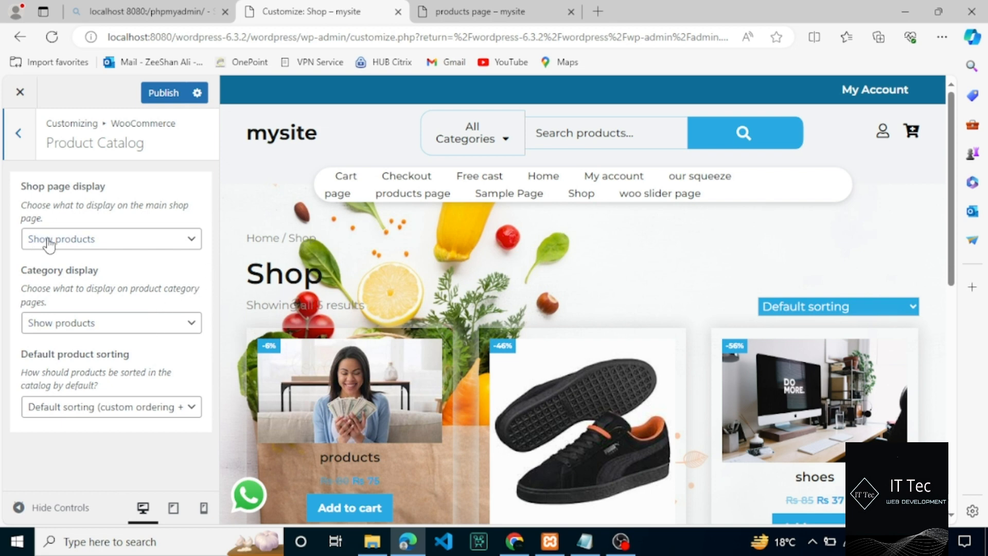
click(165, 416)
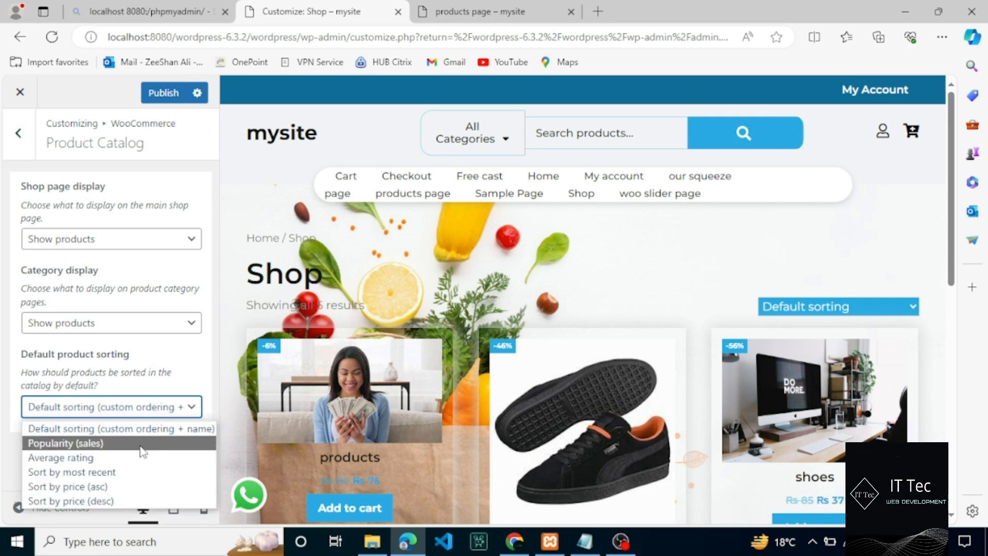
click(156, 428)
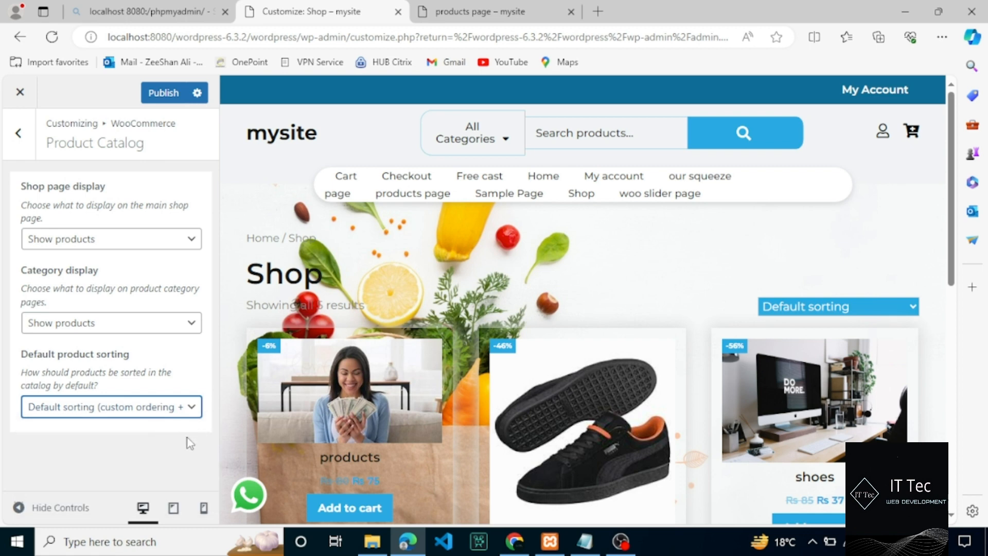
click(213, 445)
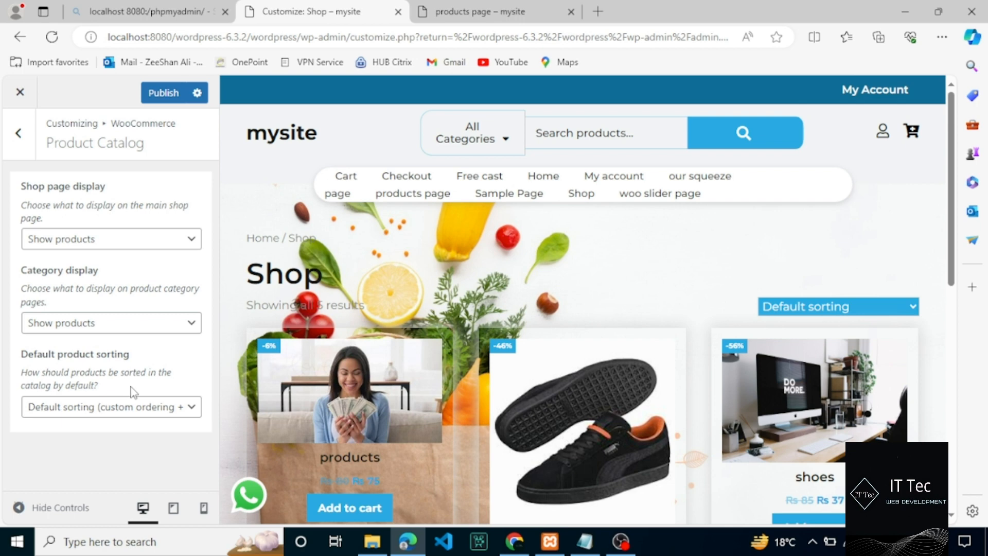
Change the default product sorting to Average rating and review the product order in the shop preview
click(136, 412)
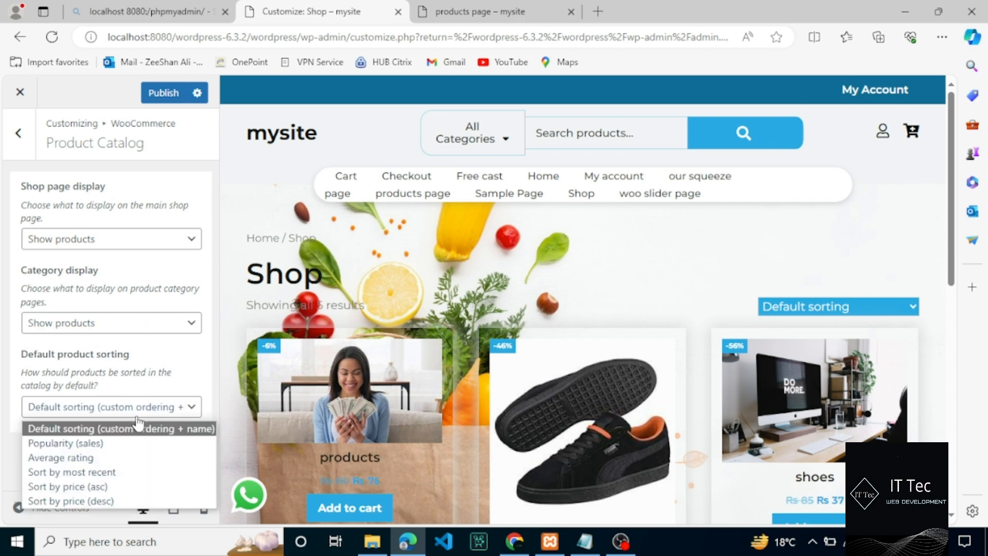
click(112, 458)
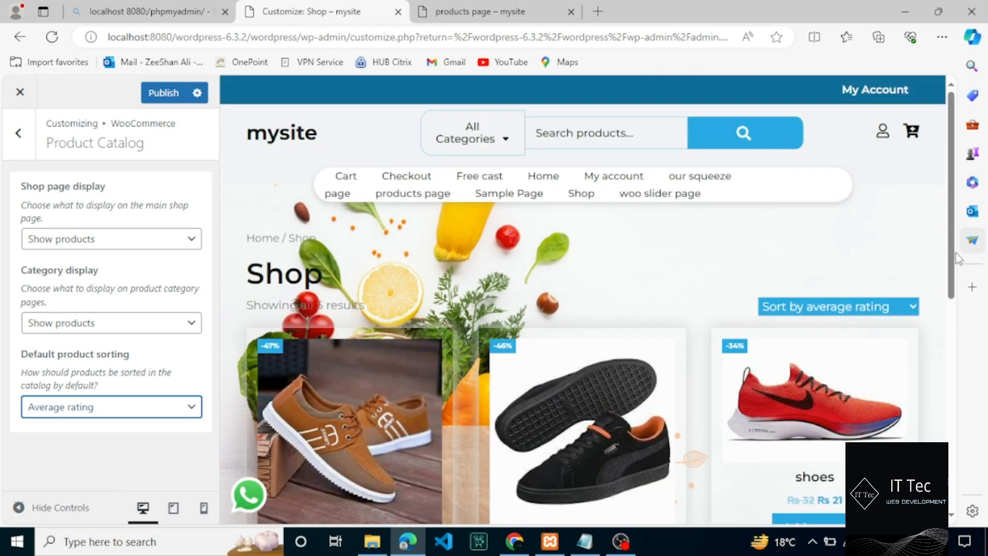
drag(953, 253, 952, 322)
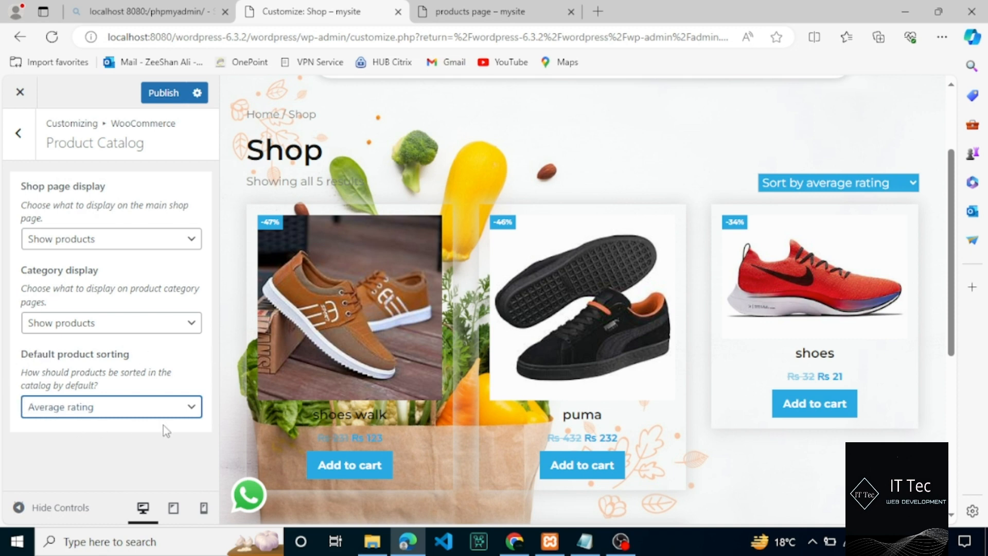
Leave the customizer, discarding the unpublished changes, and open the WooCommerce general settings
click(19, 102)
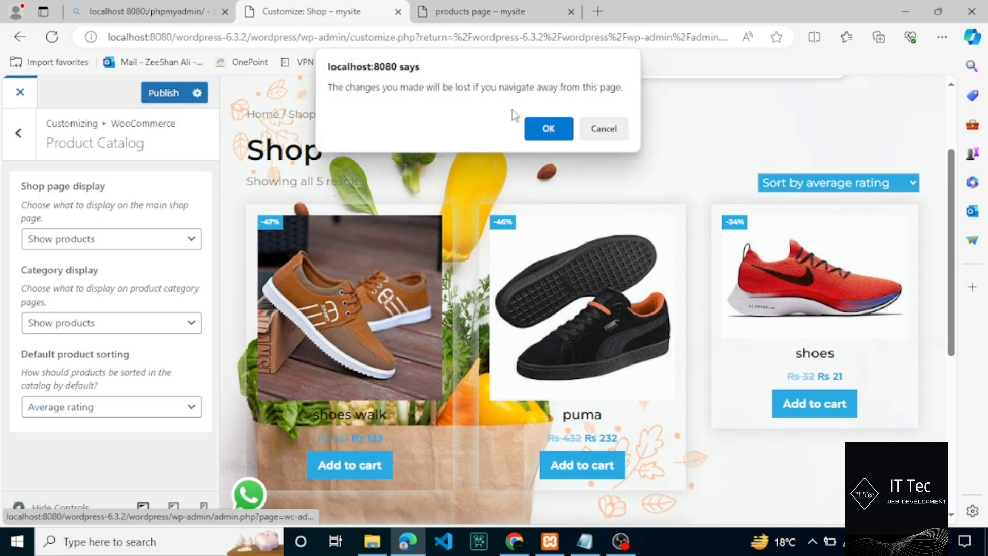
click(549, 130)
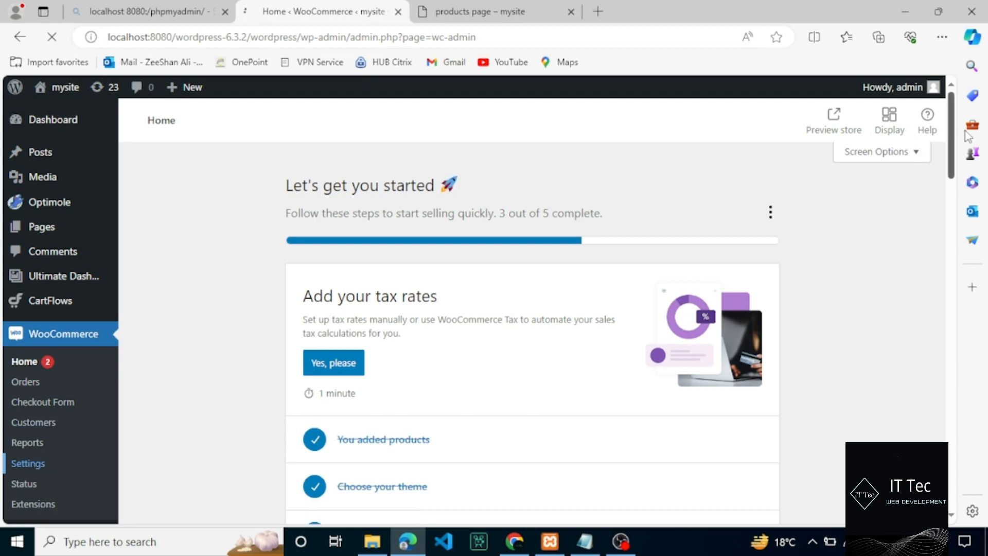
click(953, 252)
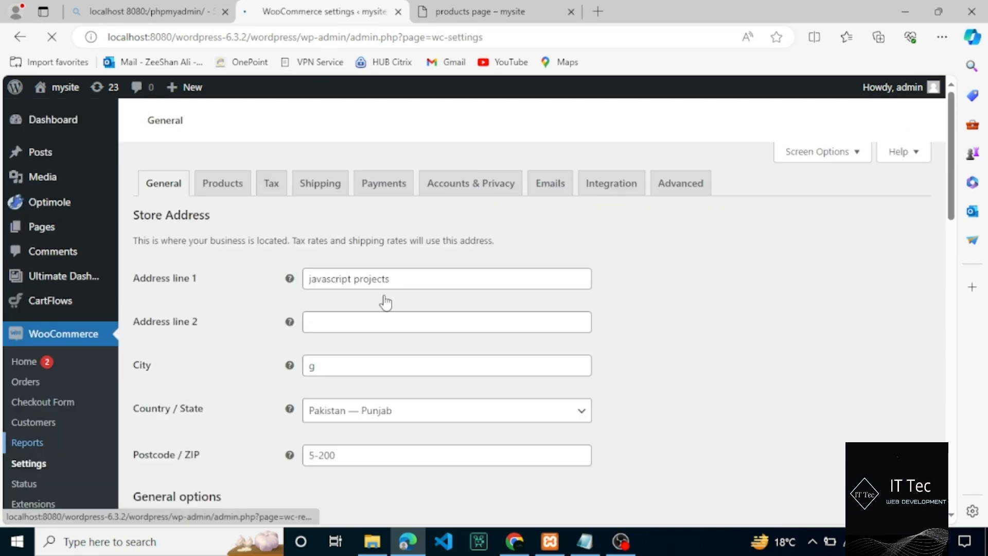
Open the WordPress Media Settings page and dismiss the Erident migration notice
scroll(943, 232, down, 10)
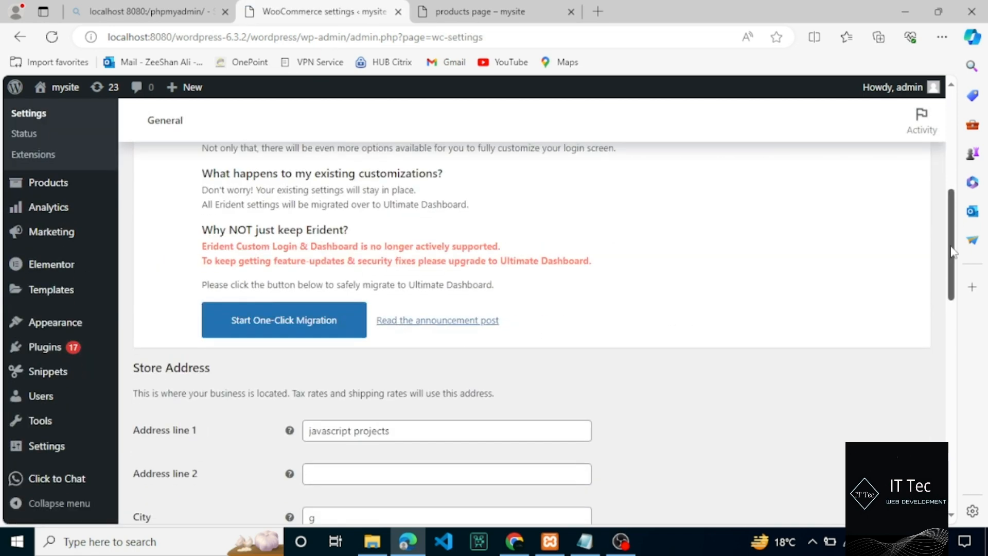
mouse_move(49, 446)
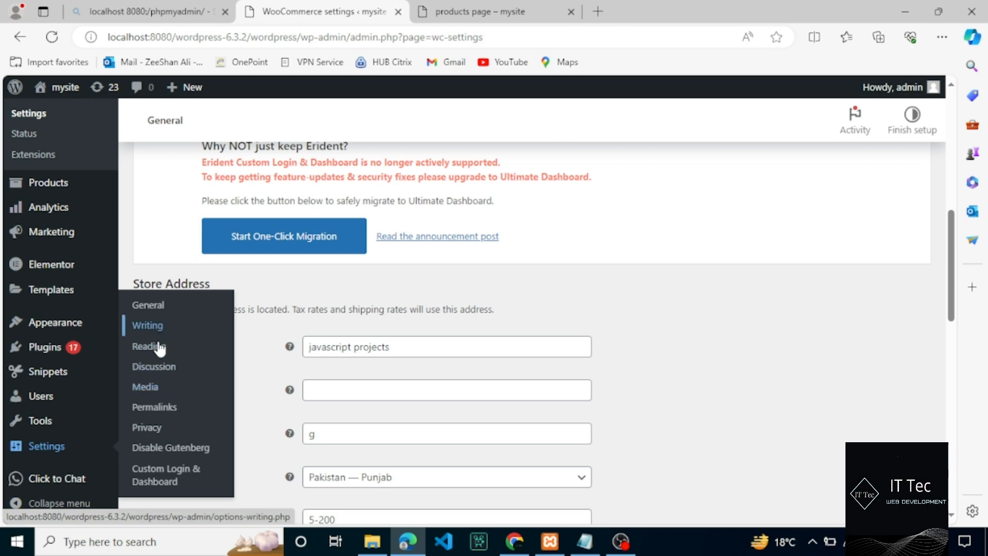
click(159, 397)
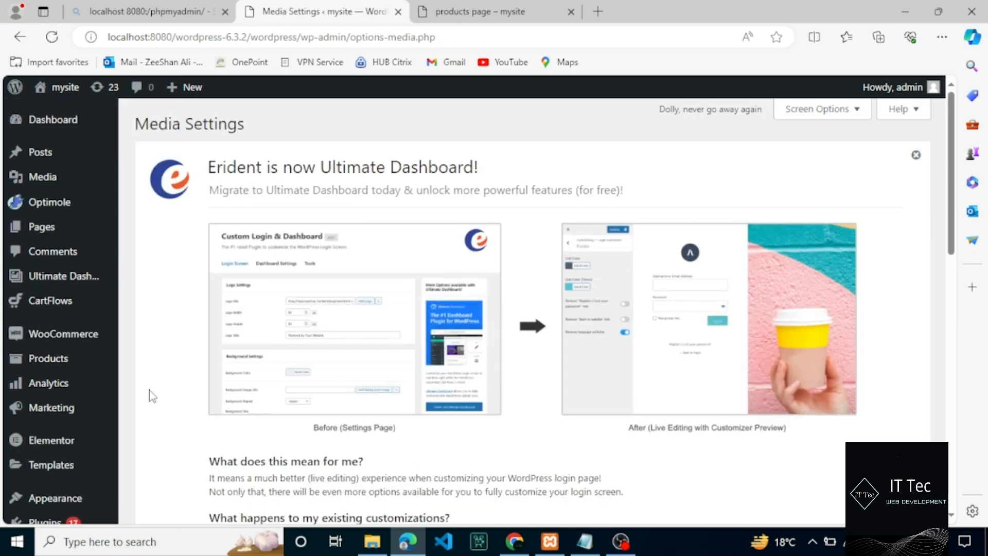
click(916, 154)
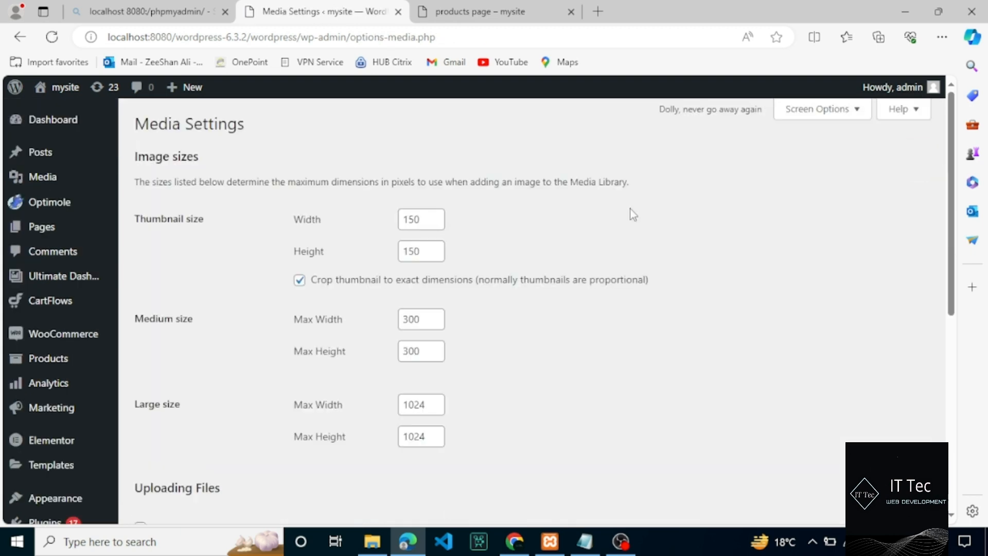
Review the maximum dimensions of the large and medium sizes and the thumbnail width in Media Settings
double_click(430, 403)
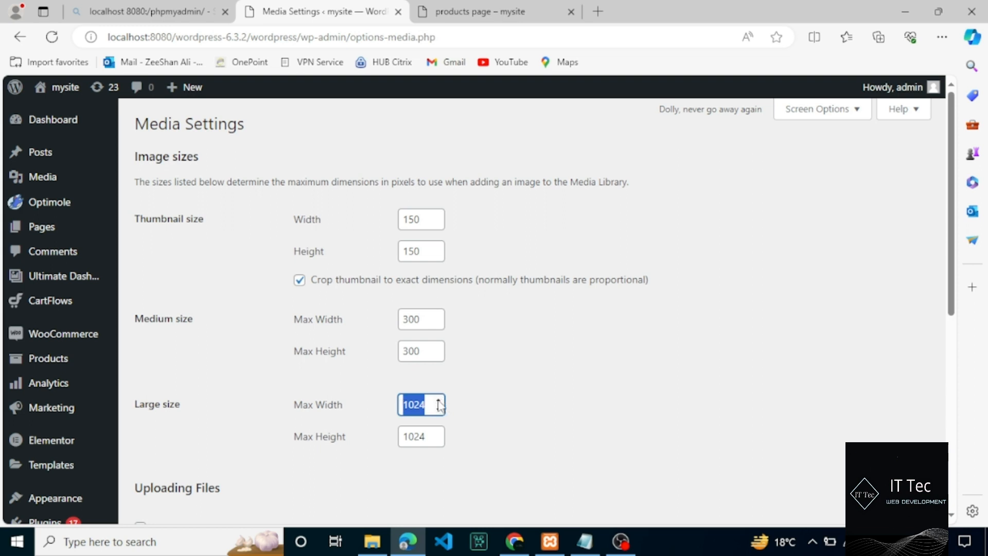
double_click(425, 436)
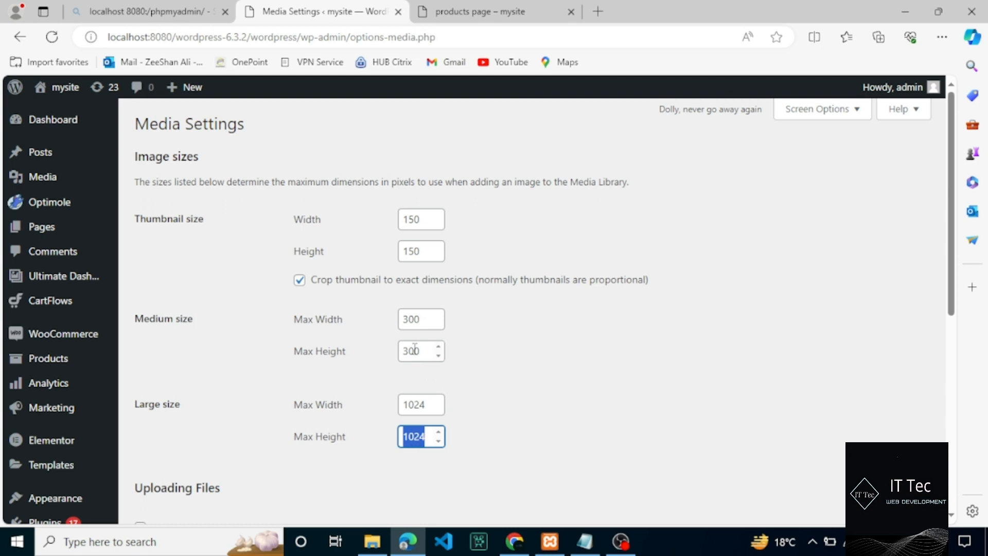
double_click(415, 319)
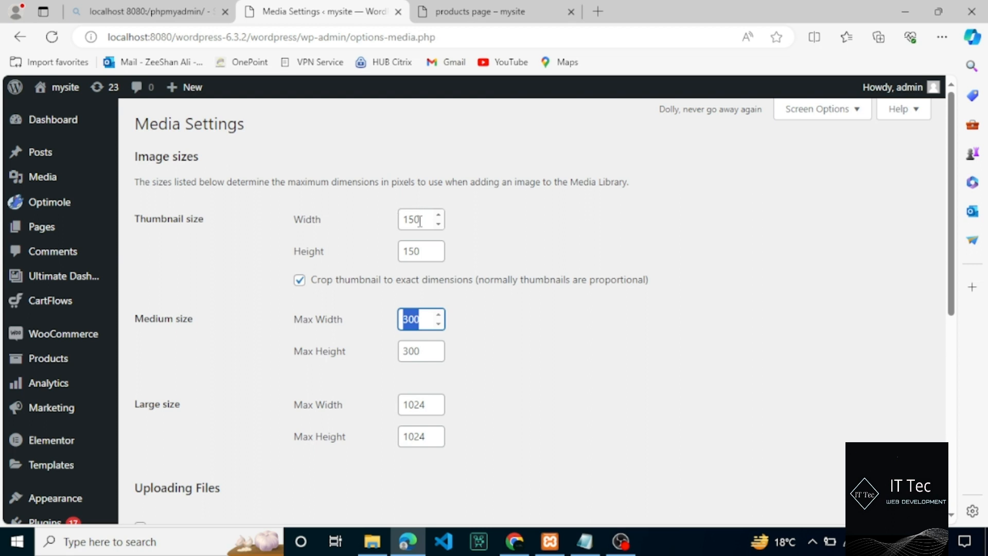
drag(419, 221, 399, 220)
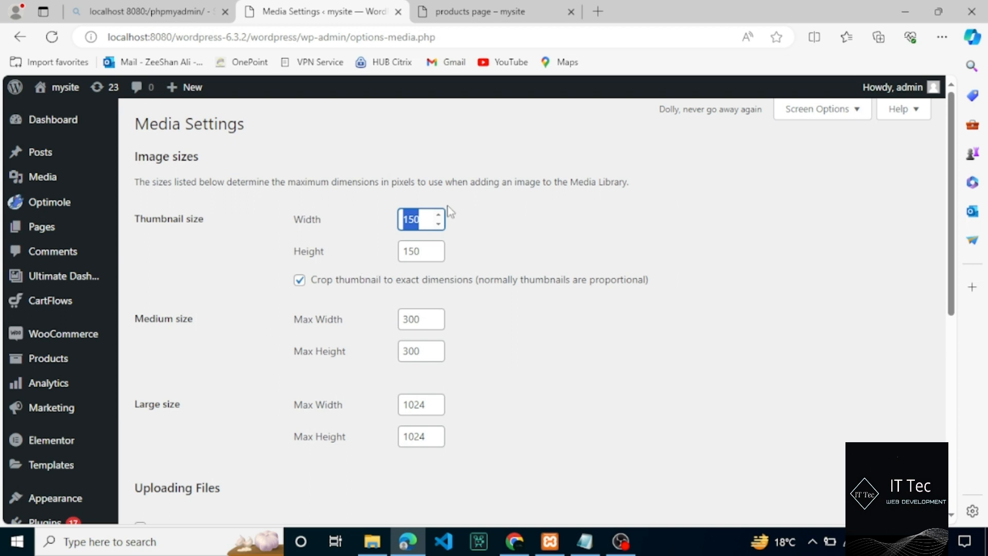
Search the web for "regenerate thumbnails plugin" in a new browser tab
click(598, 12)
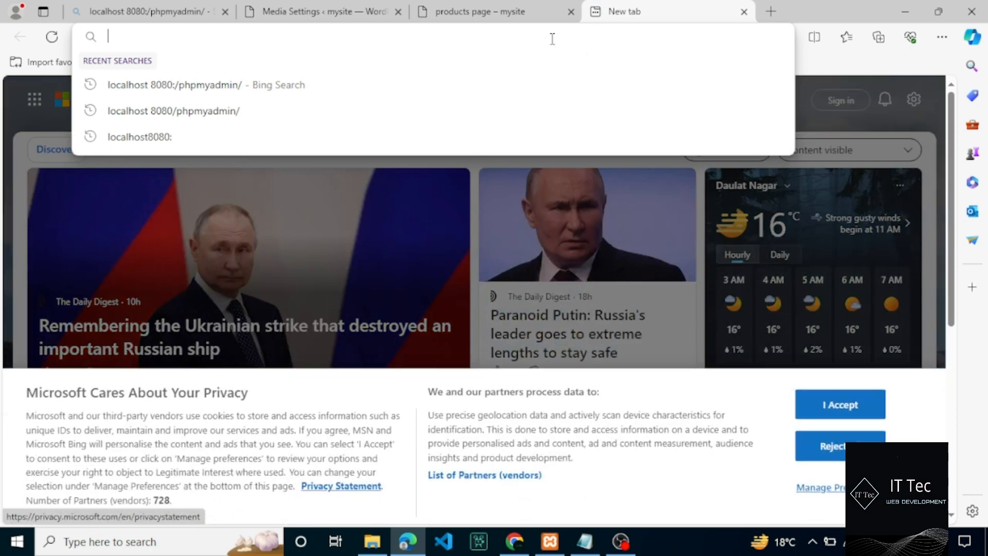
text(re)
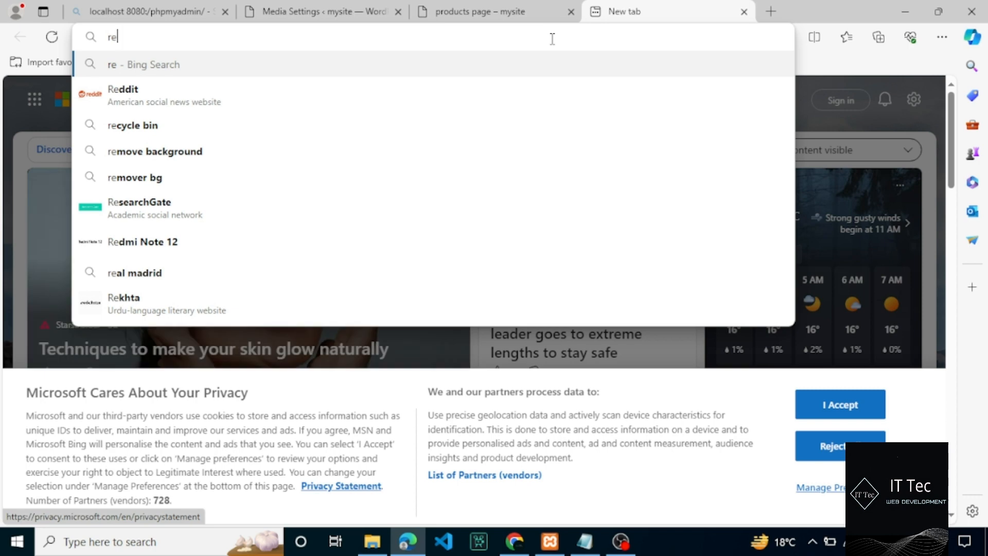
text(gen)
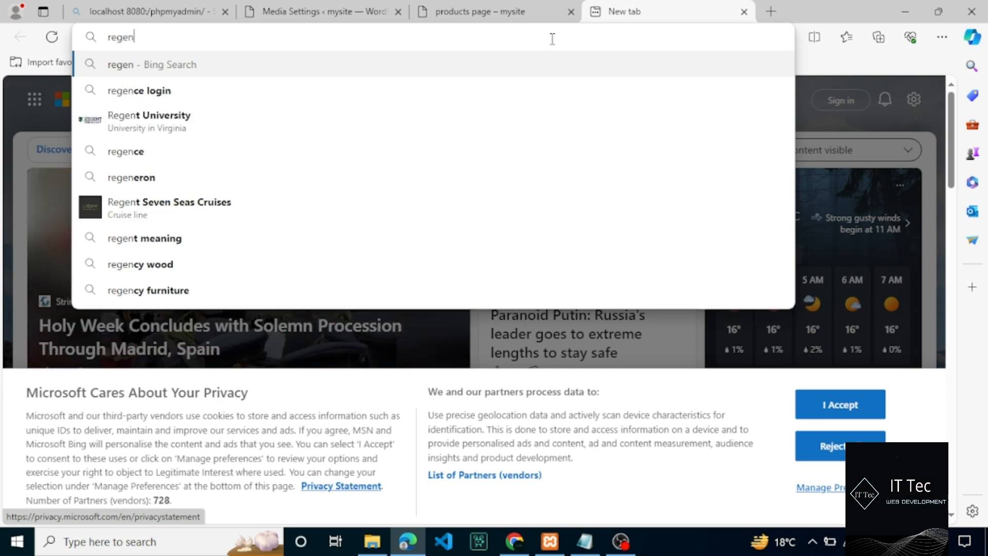
text(r)
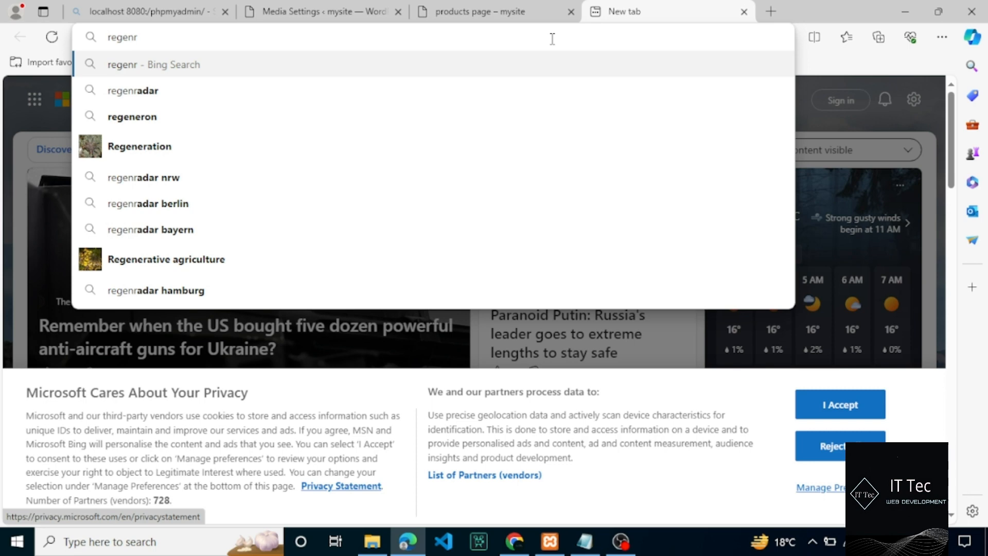
text(at)
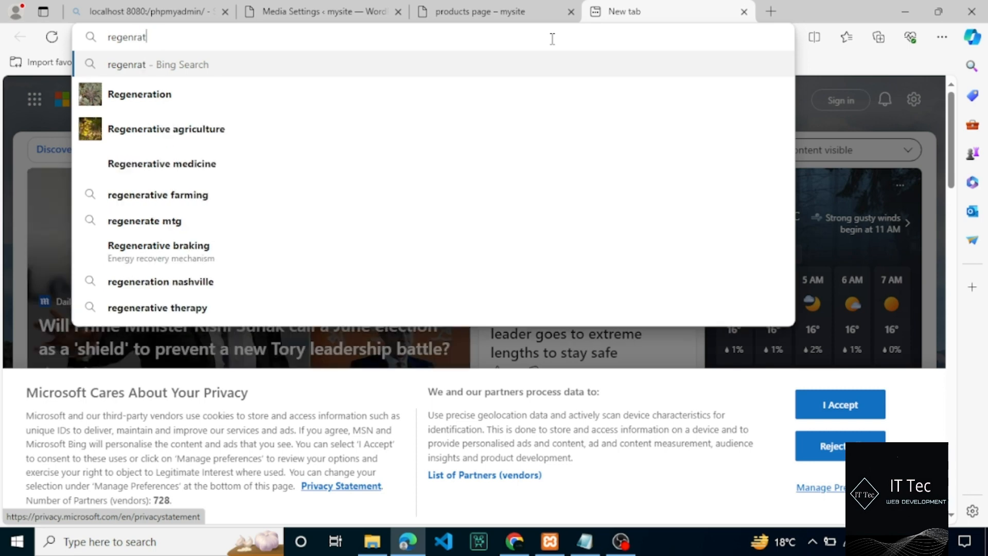
text(e th)
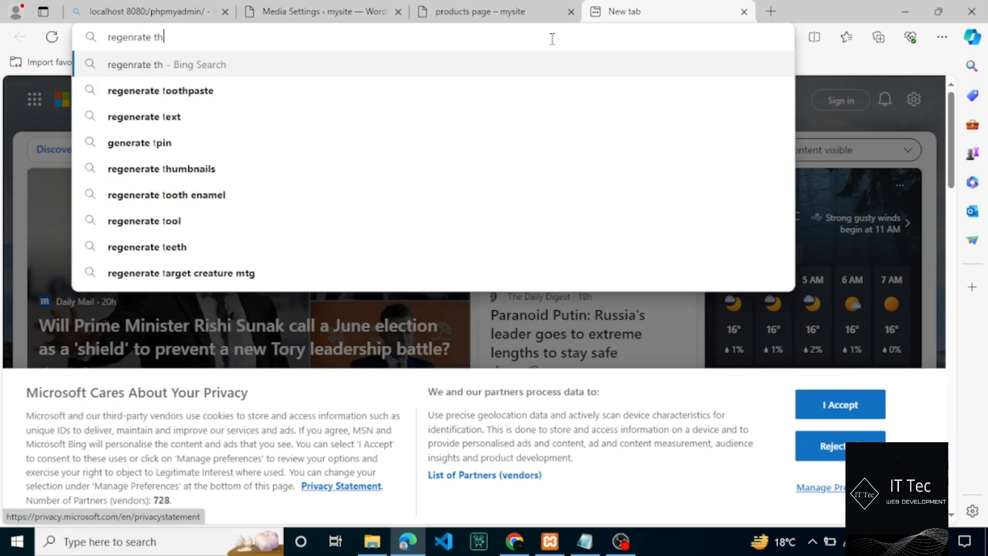
text(umnai;)
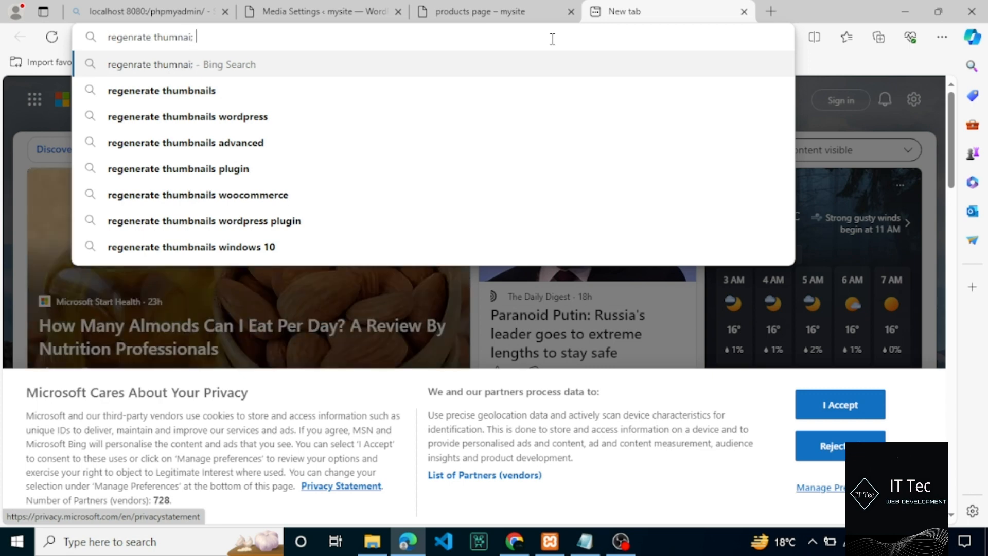
key(BackSpace)
key(BackSpace)
text(l)
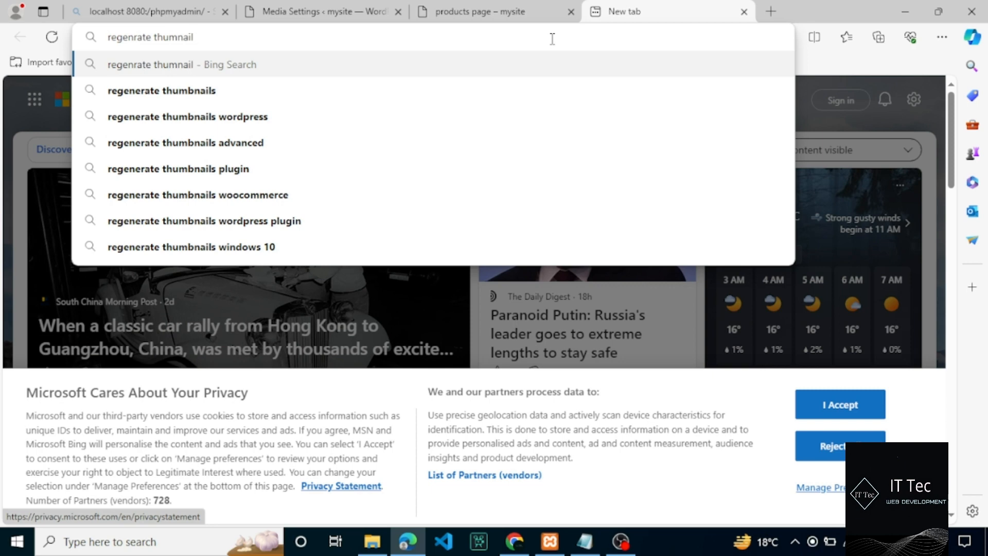
text(s)
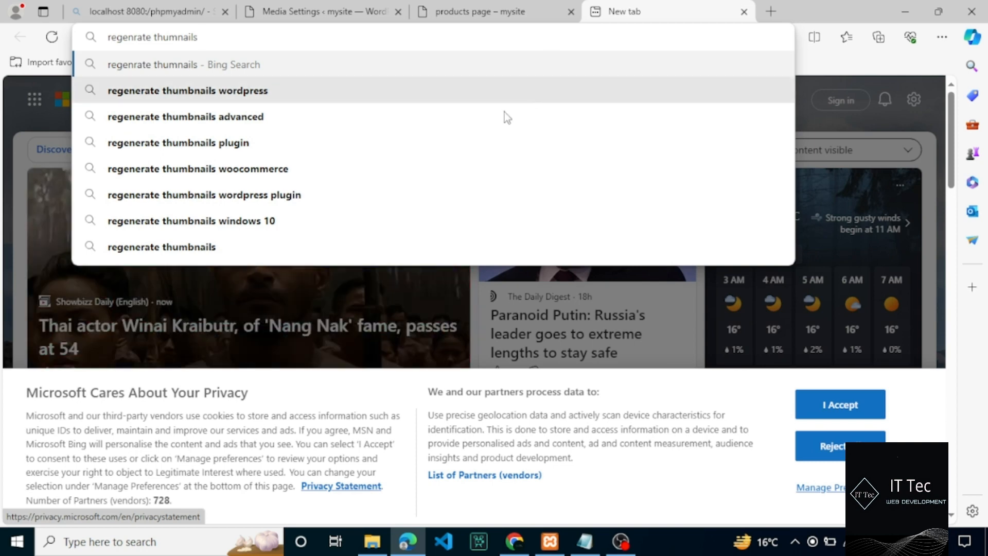
click(480, 141)
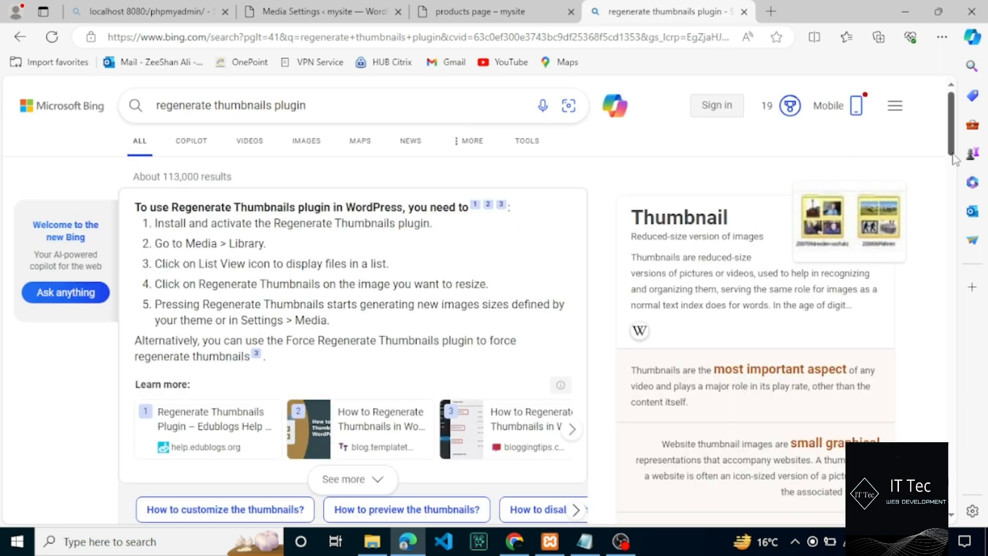
Open the reGenerate Thumbnails Advanced page on WordPress.org from the search results and download the plugin
scroll(952, 160, down, 10)
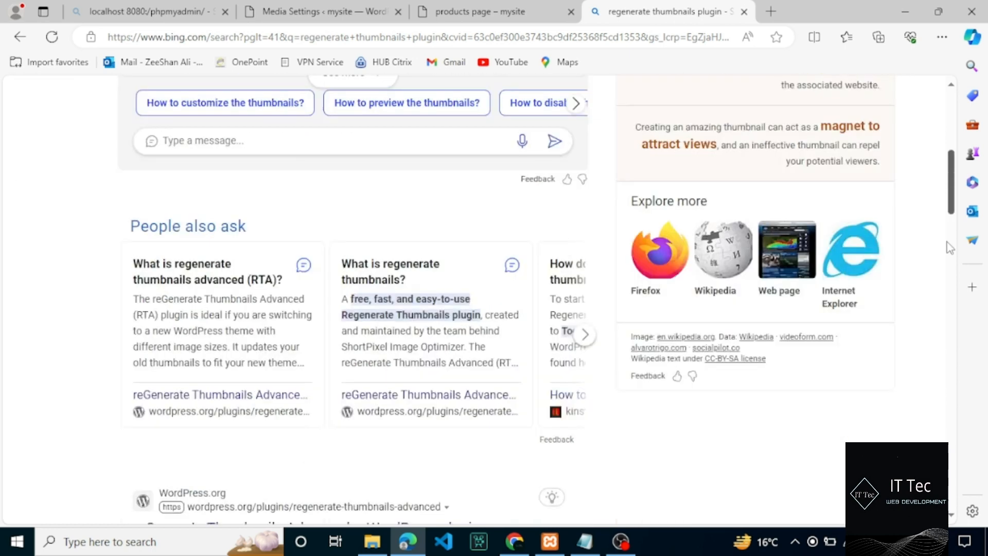
scroll(949, 252, down, 1)
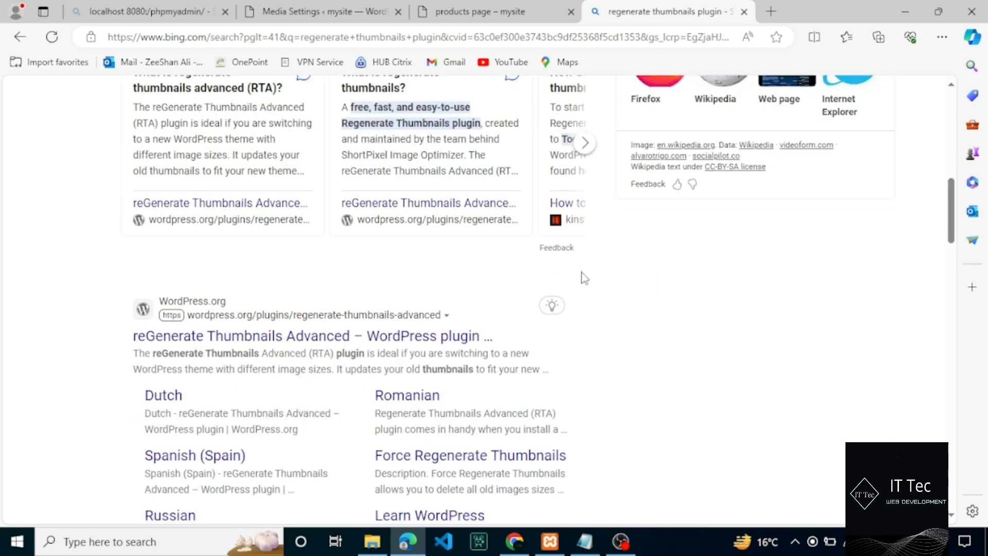
click(363, 339)
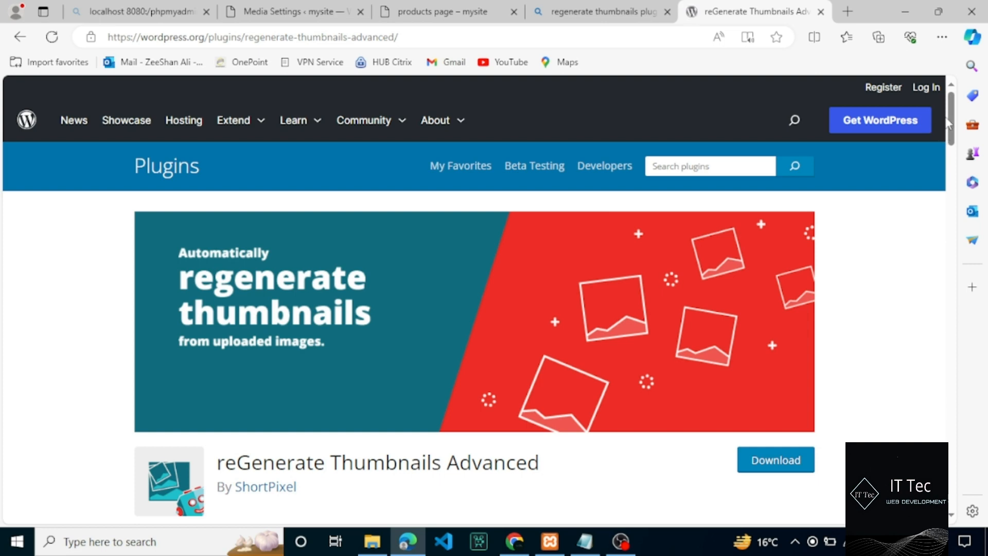
drag(952, 123, 952, 150)
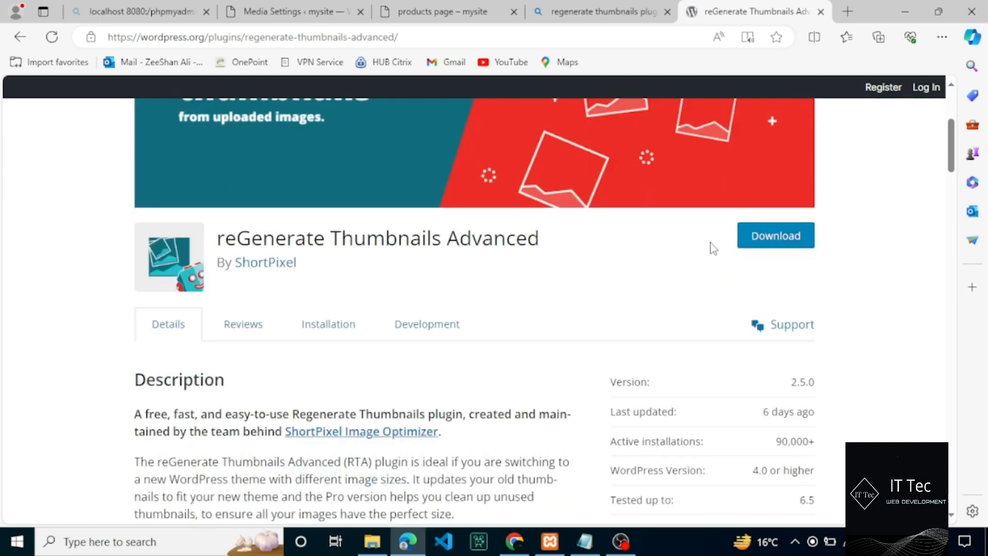
click(746, 246)
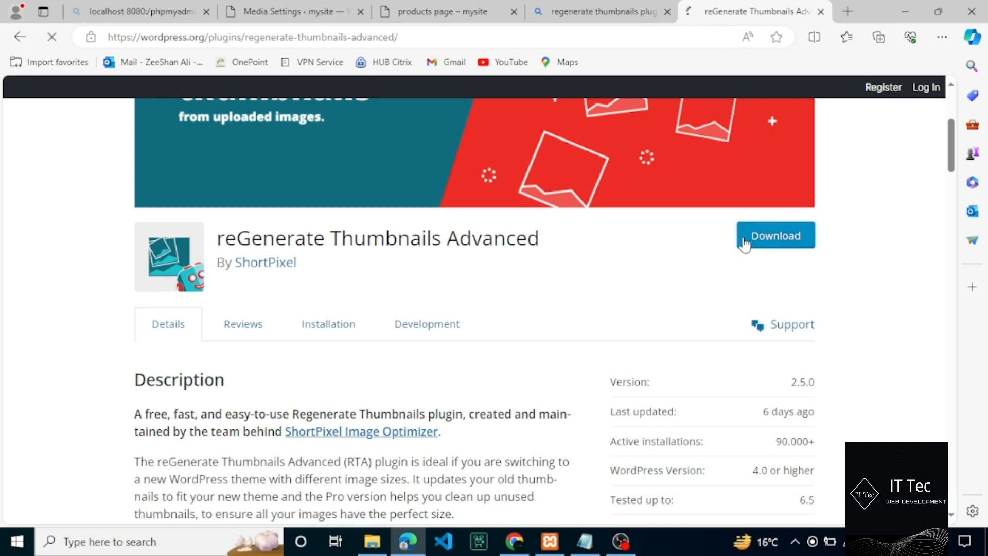
click(791, 244)
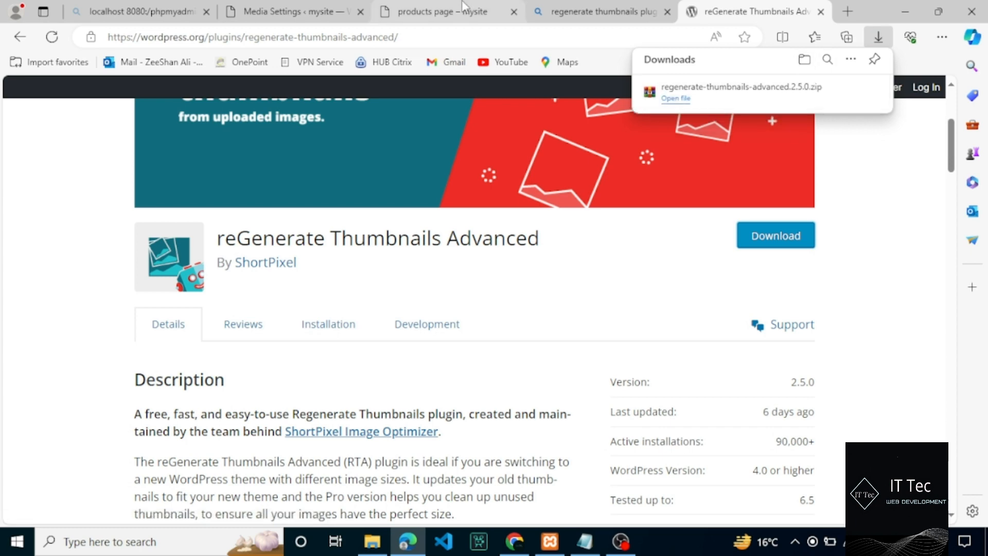
Return to the site admin, go to Add Plugins, dismiss the Erident migration notice and open the plugin upload form
click(306, 10)
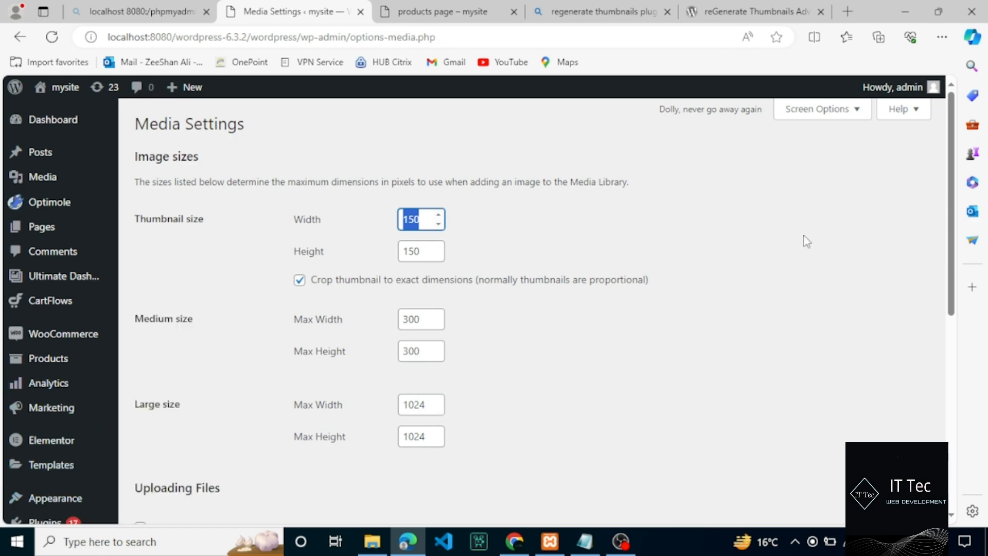
scroll(951, 231, down, 2)
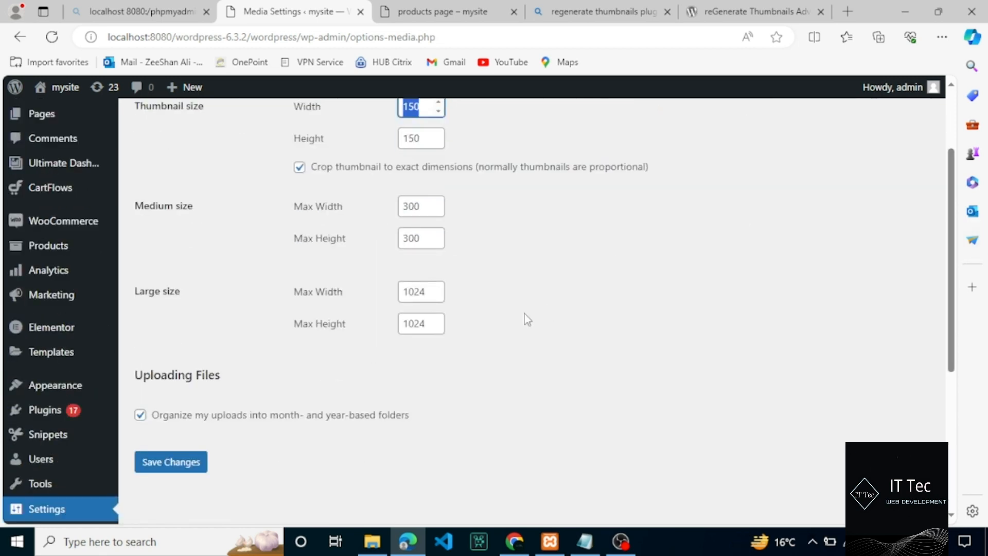
mouse_move(67, 410)
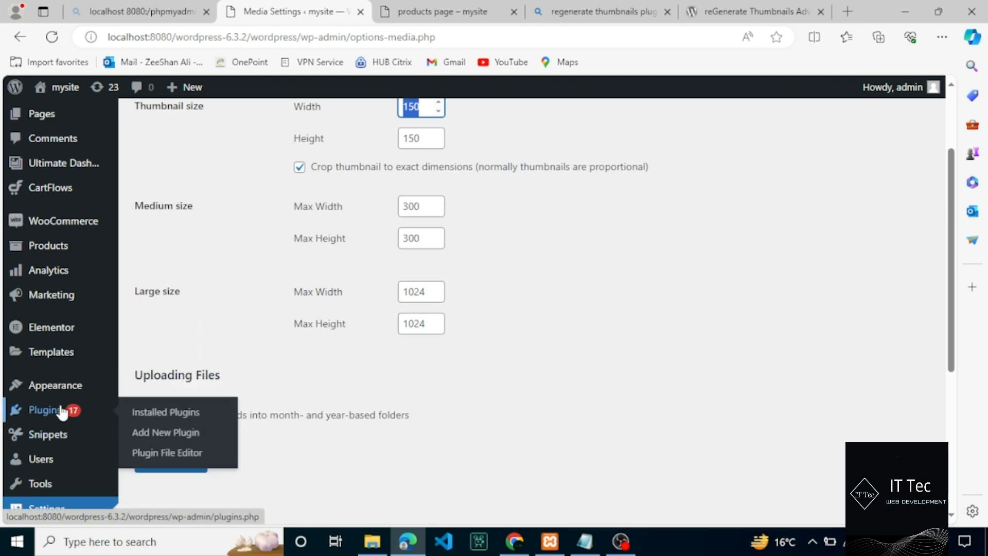
click(155, 433)
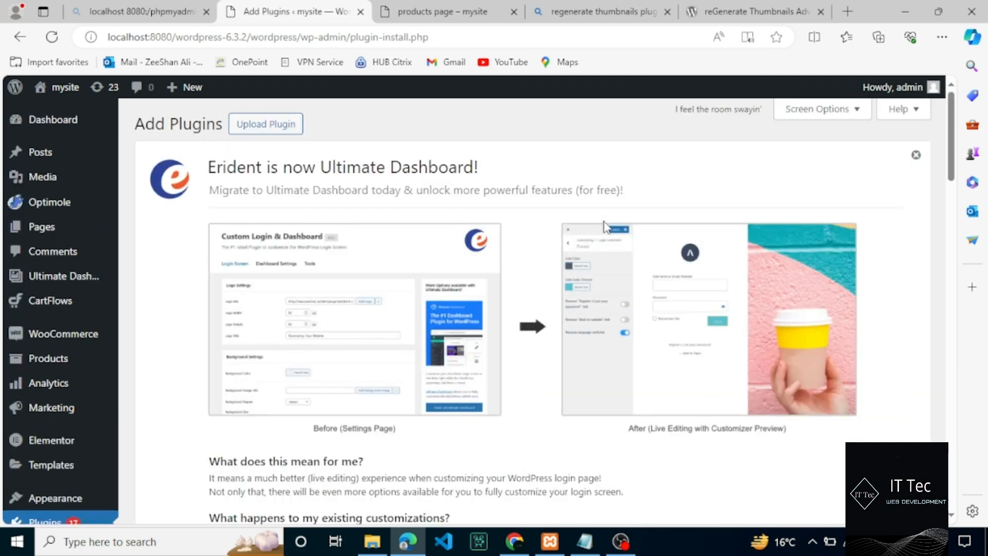
click(916, 155)
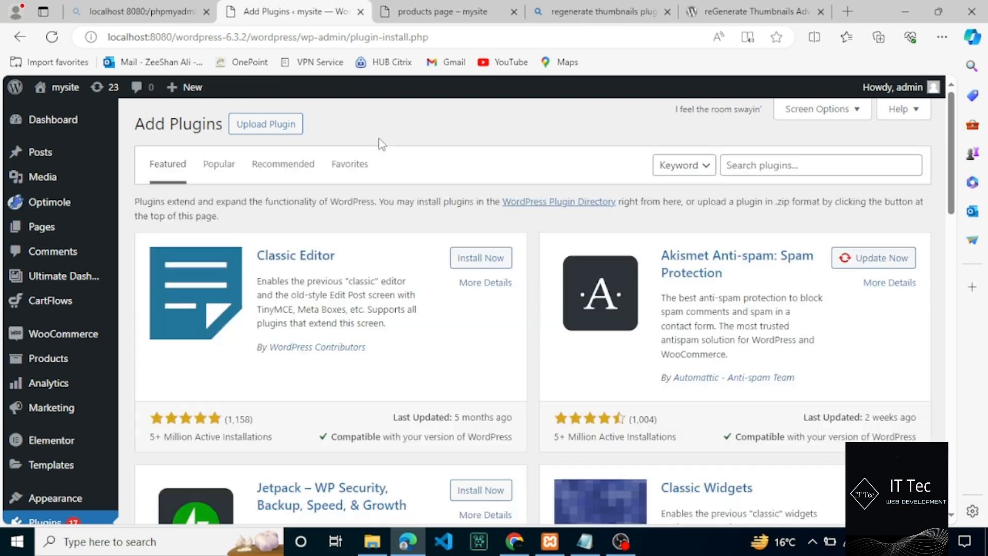
click(284, 129)
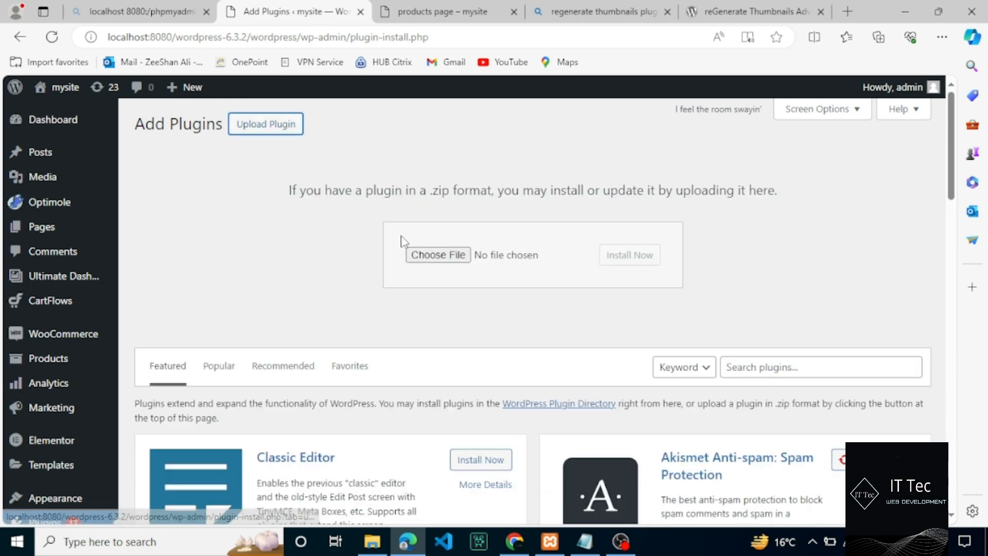
Choose the regenerate-thumbnails-advanced.2.5.0 archive from Downloads and install it as a plugin
click(419, 255)
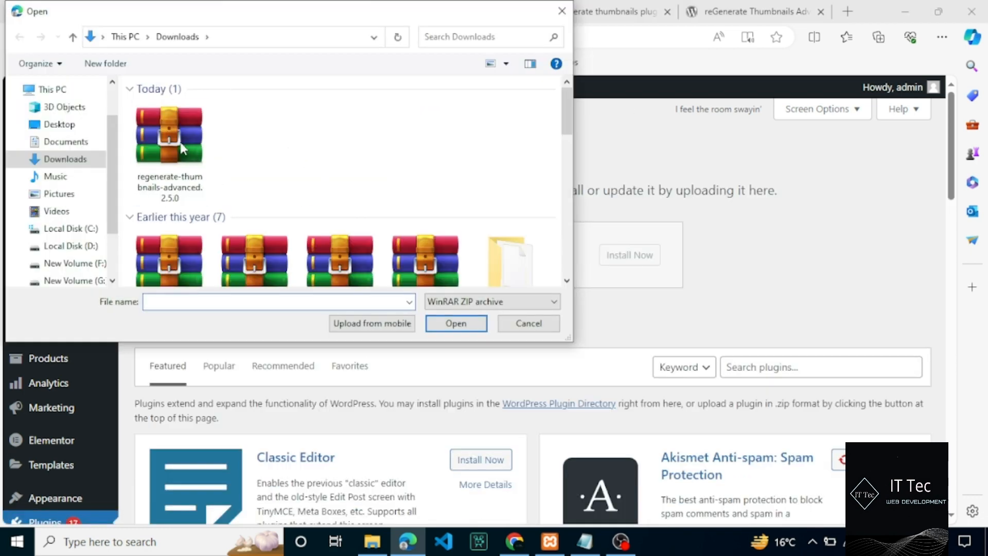
click(180, 147)
click(433, 323)
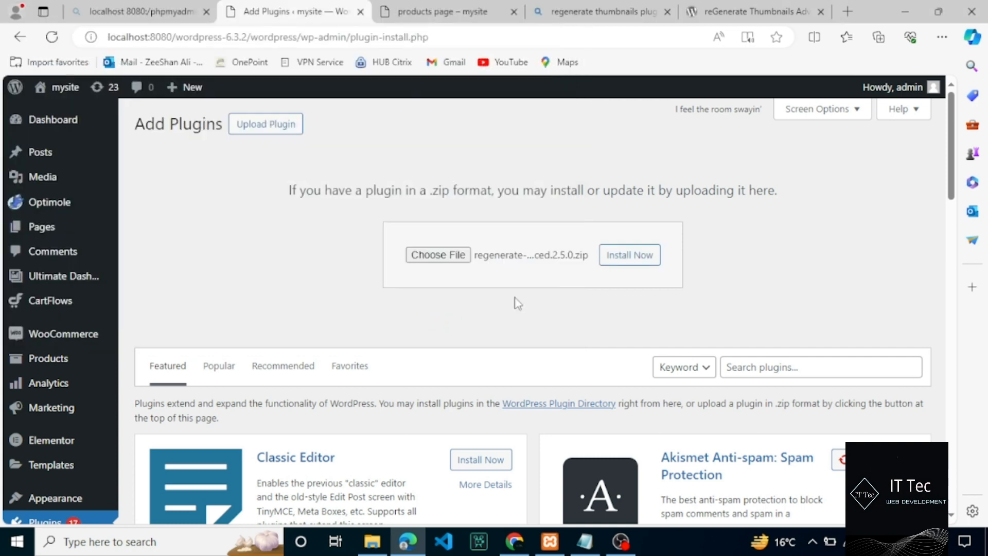
click(636, 261)
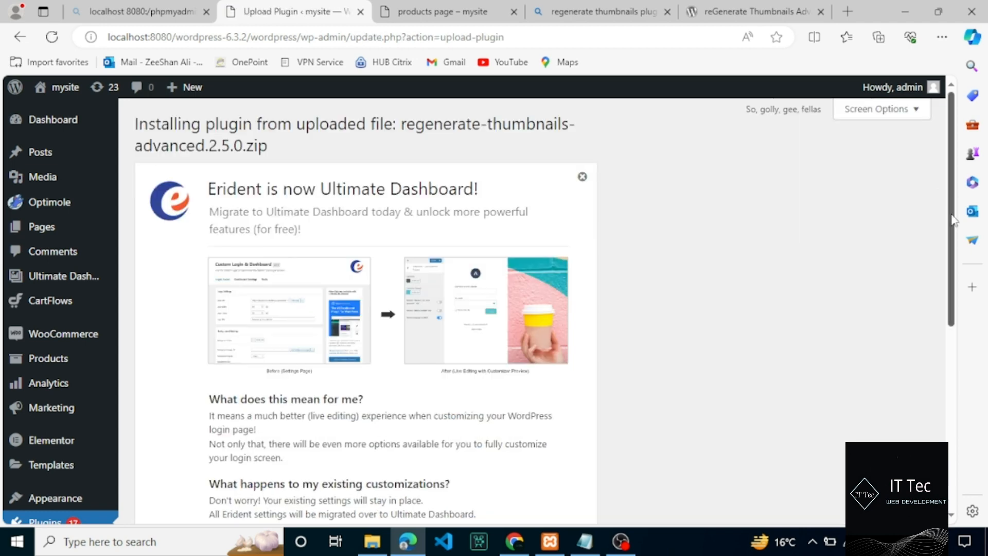
Dismiss the Erident migration notice and activate the installed reGenerate Thumbnails Advanced plugin
click(582, 177)
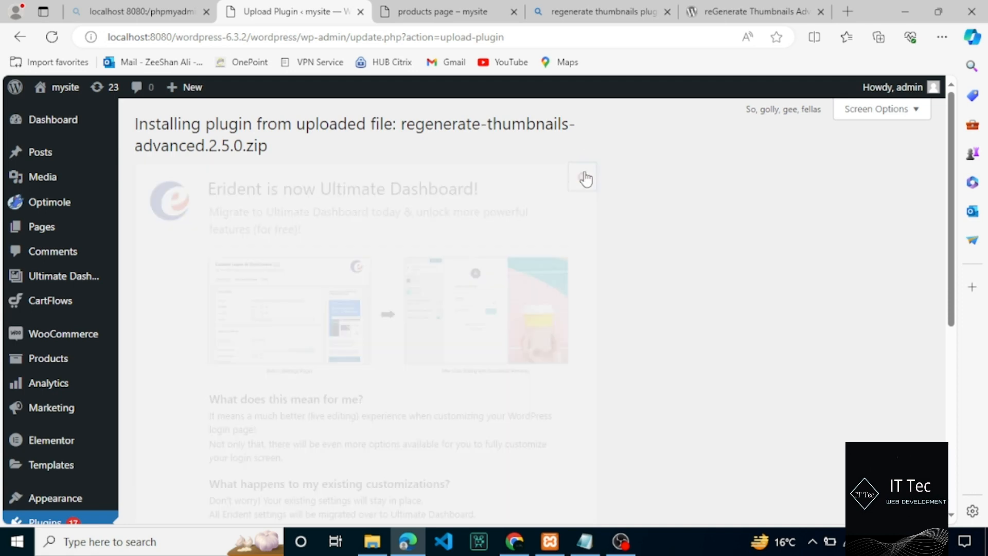
click(172, 273)
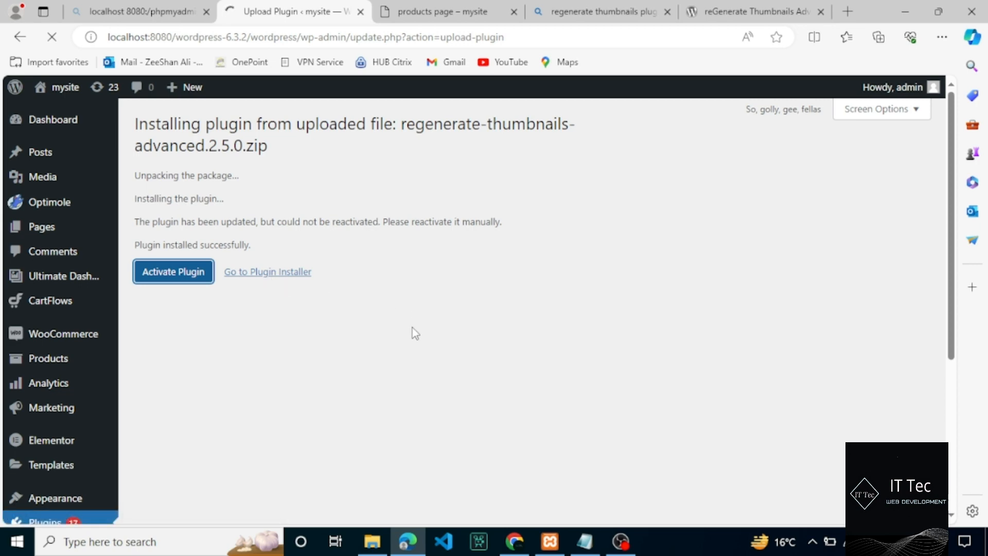
click(188, 272)
Check the product images on the products page, then return to the Plugins list and dismiss the Erident notice
click(453, 12)
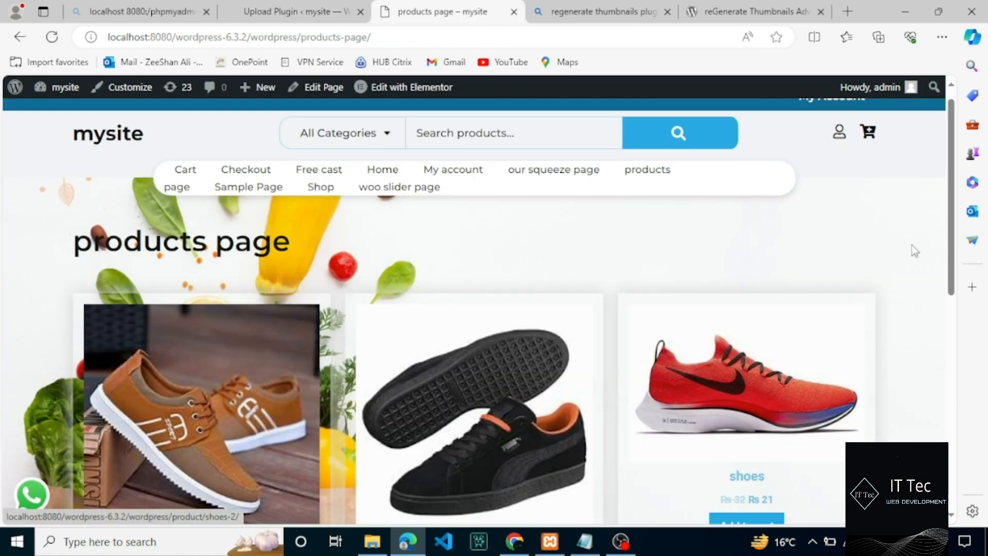
mouse_move(950, 238)
mouse_down()
mouse_move(940, 434)
mouse_move(943, 239)
mouse_up()
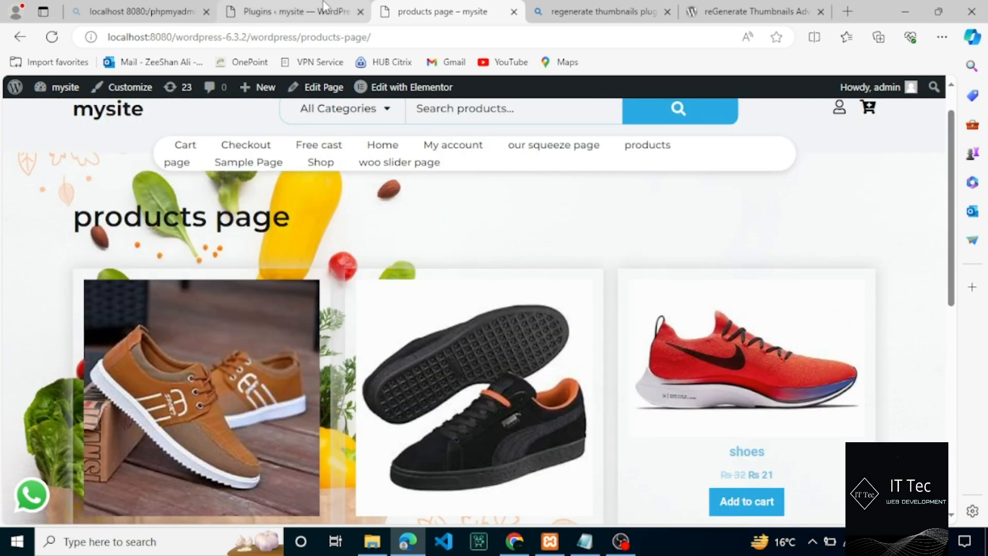
click(324, 9)
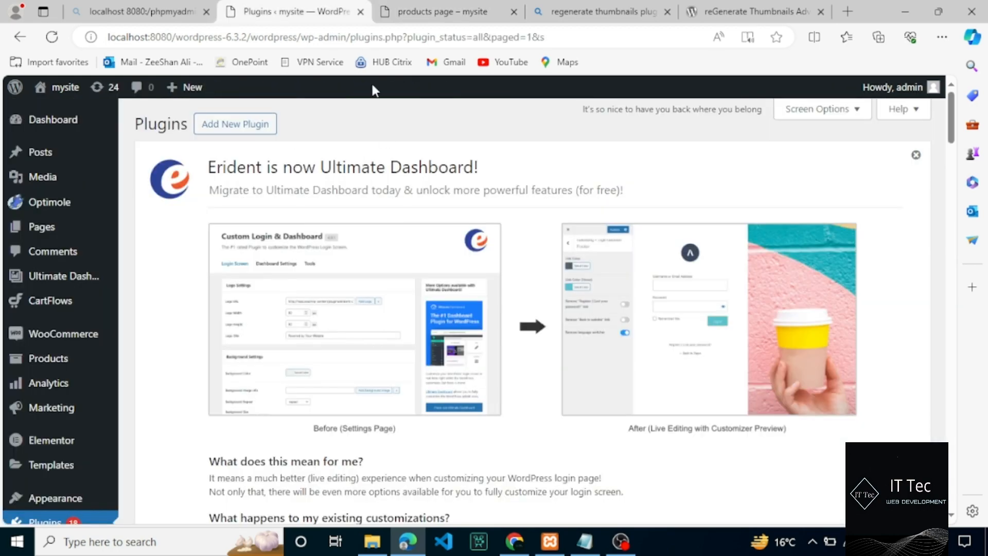
click(918, 156)
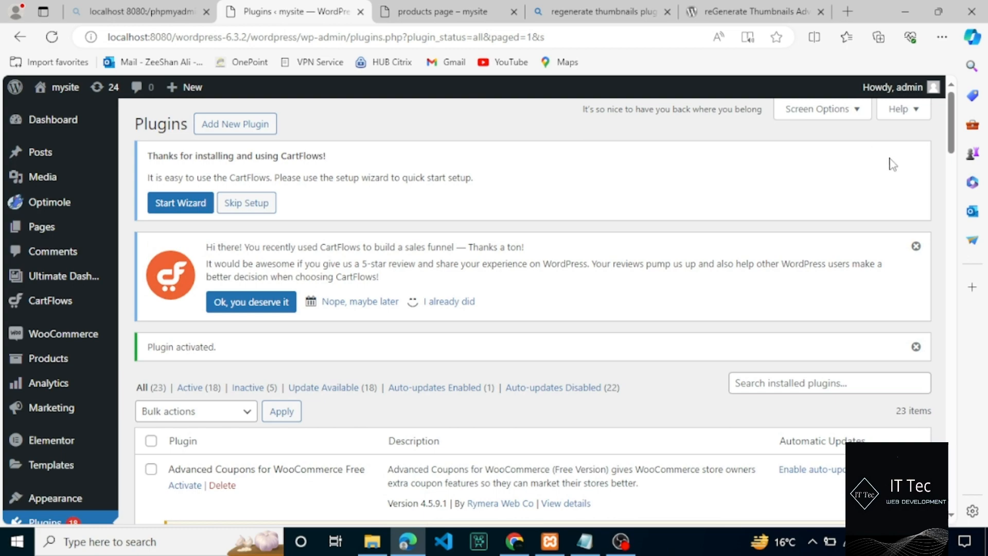
Inspect the puma product image on the products page in the developer tools and check its width and height styles
drag(951, 145, 983, 282)
scroll(977, 180, up, 2)
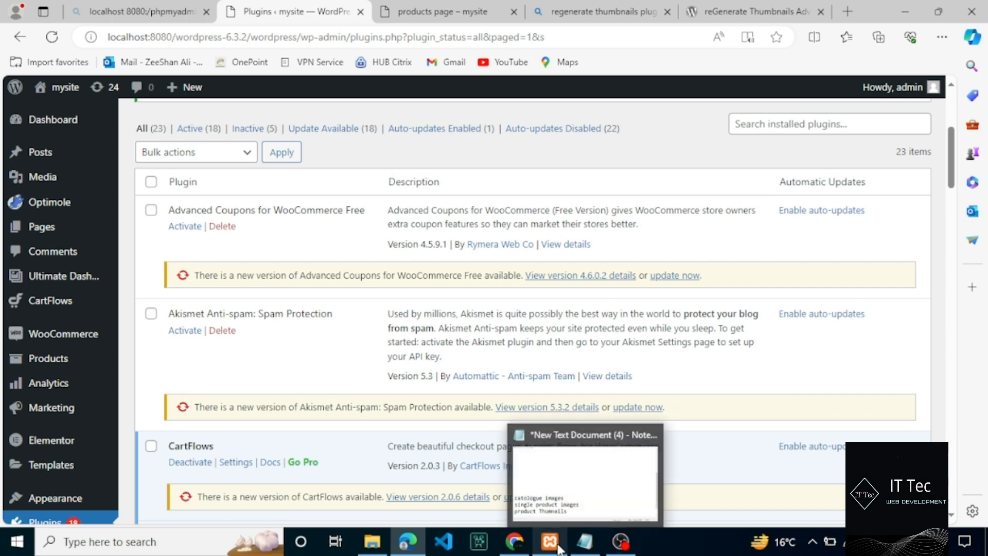
mouse_move(425, 537)
click(442, 12)
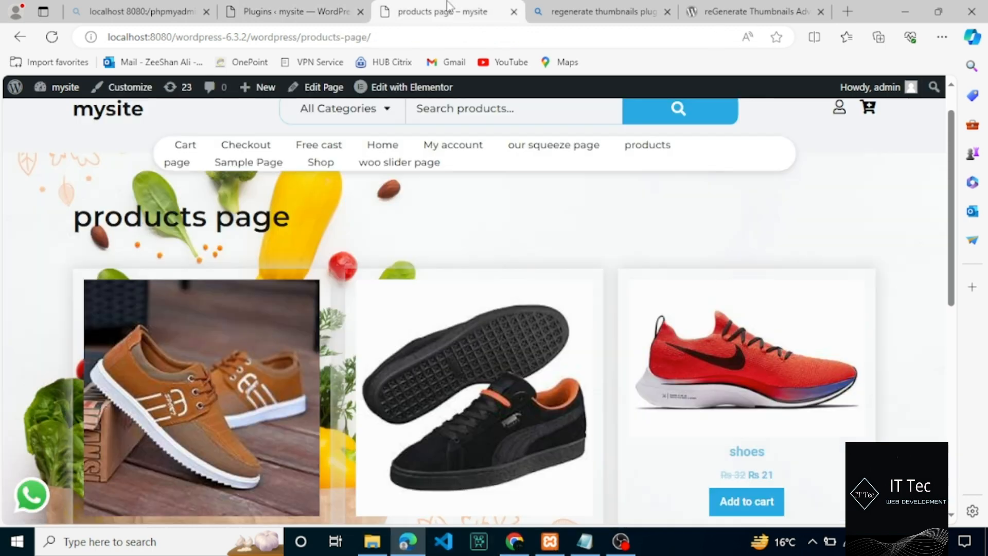
right_click(449, 296)
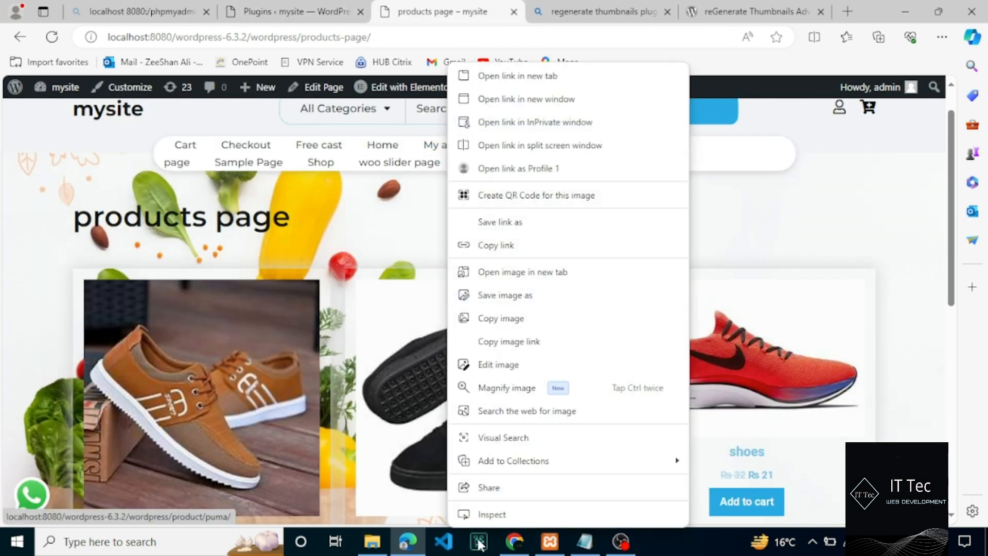
click(492, 514)
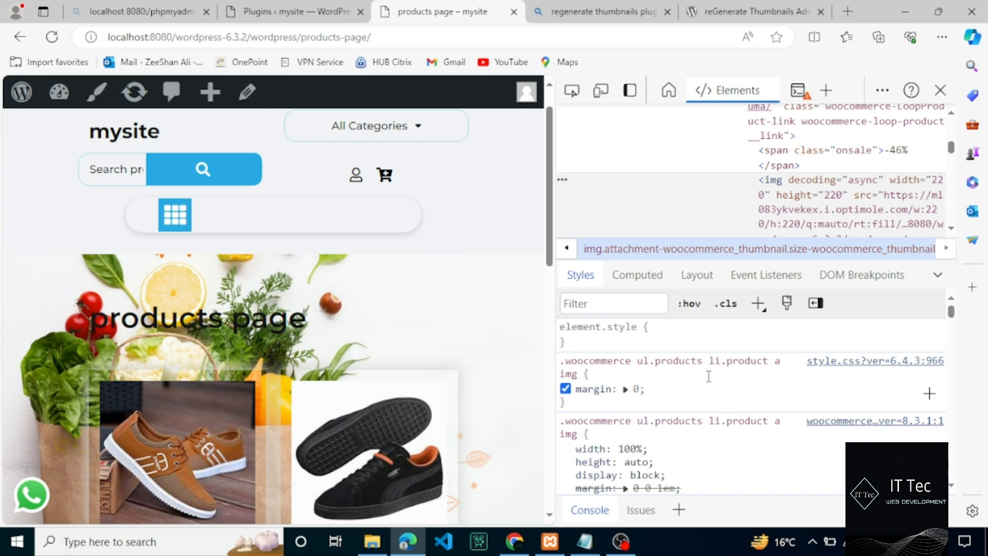
mouse_move(647, 449)
mouse_down()
mouse_move(606, 450)
mouse_move(633, 462)
mouse_up()
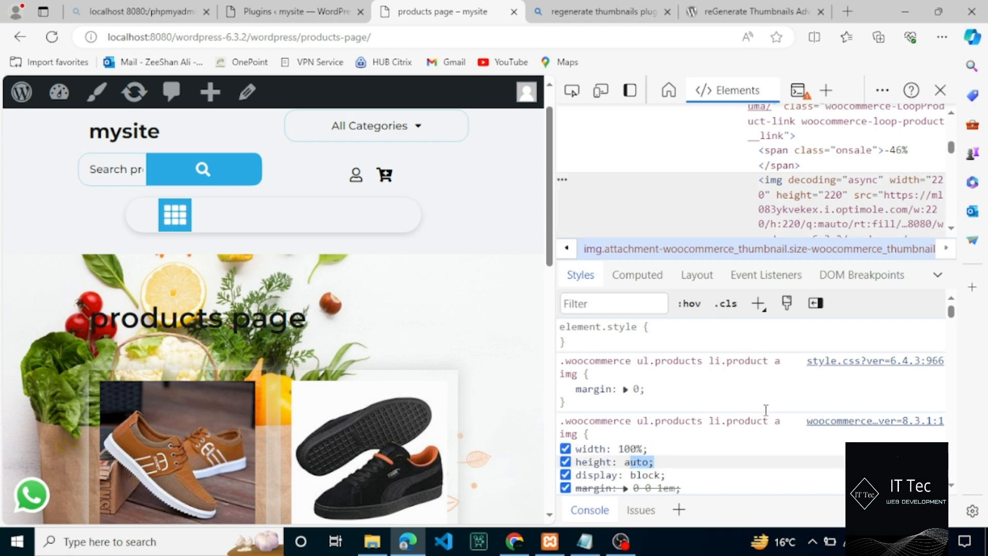
mouse_move(713, 252)
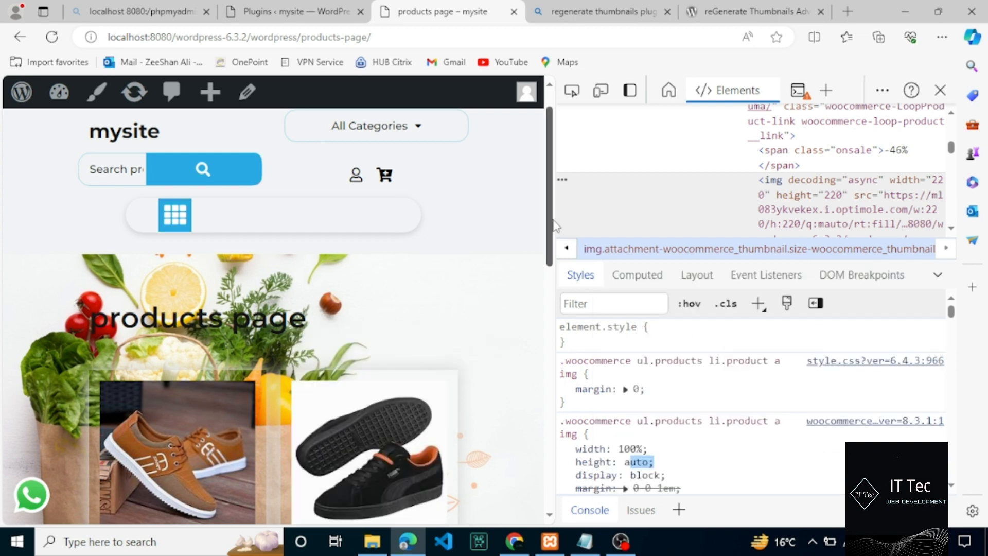
scroll(523, 282, down, 3)
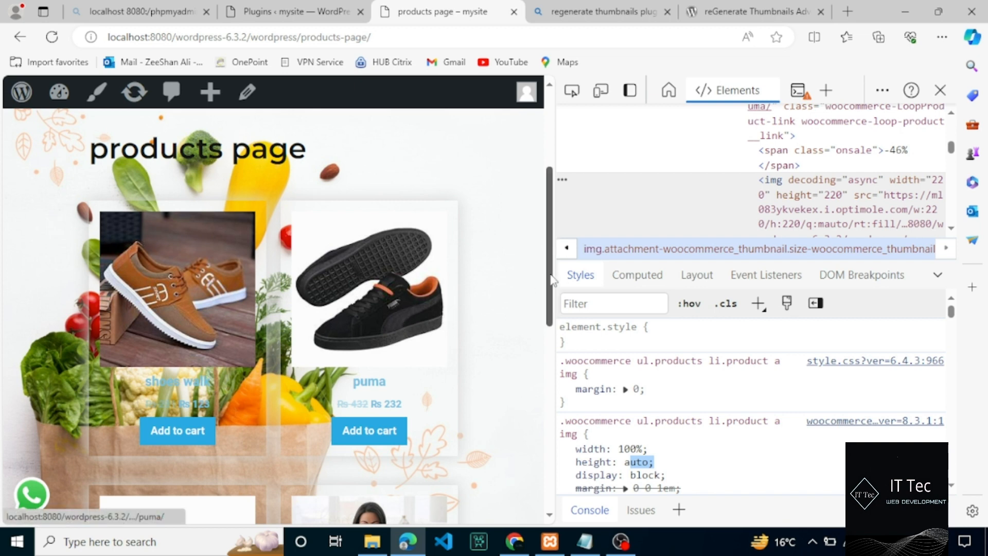
mouse_move(942, 193)
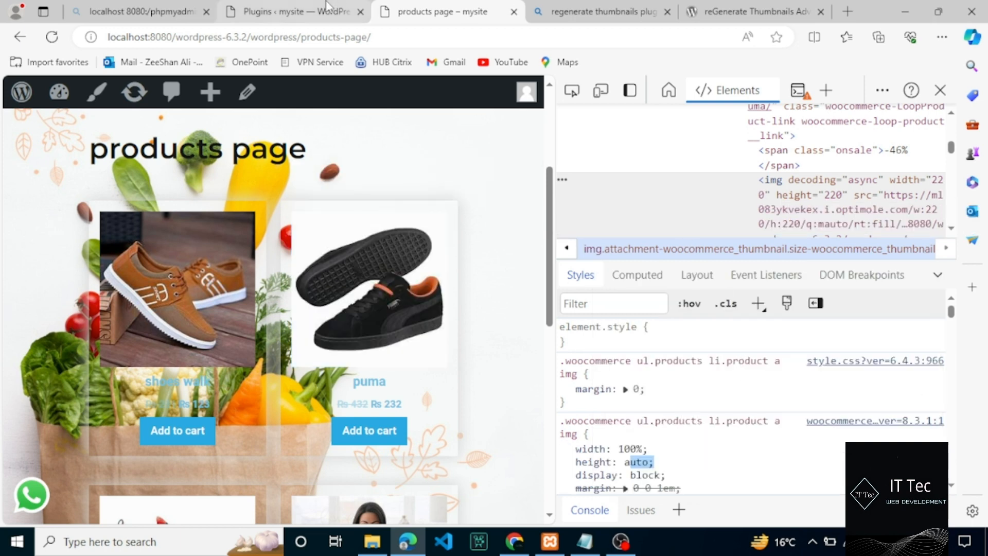
Return to the site admin, open Media Settings, dismiss the Erident notice and review the thumbnail, medium and large image sizes
click(301, 10)
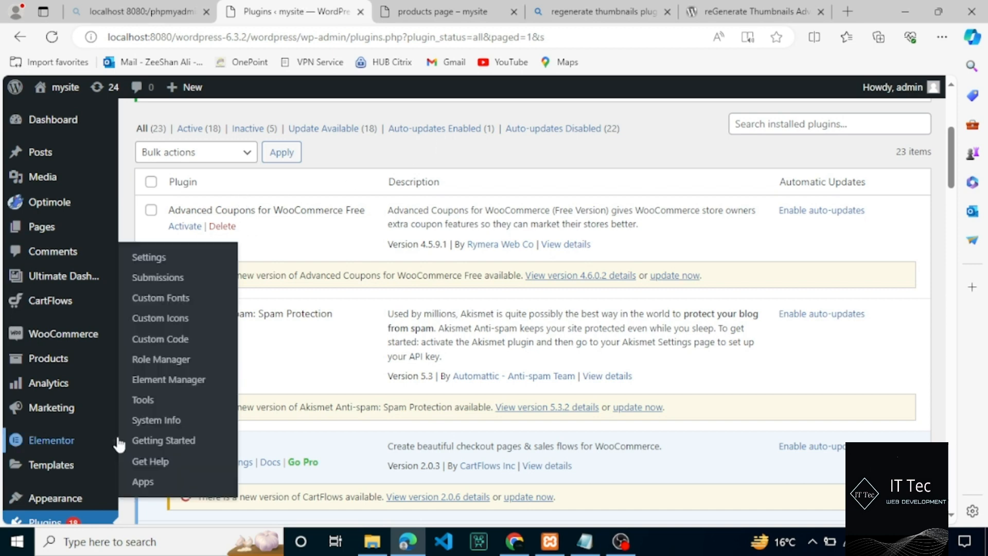
scroll(949, 162, down, 8)
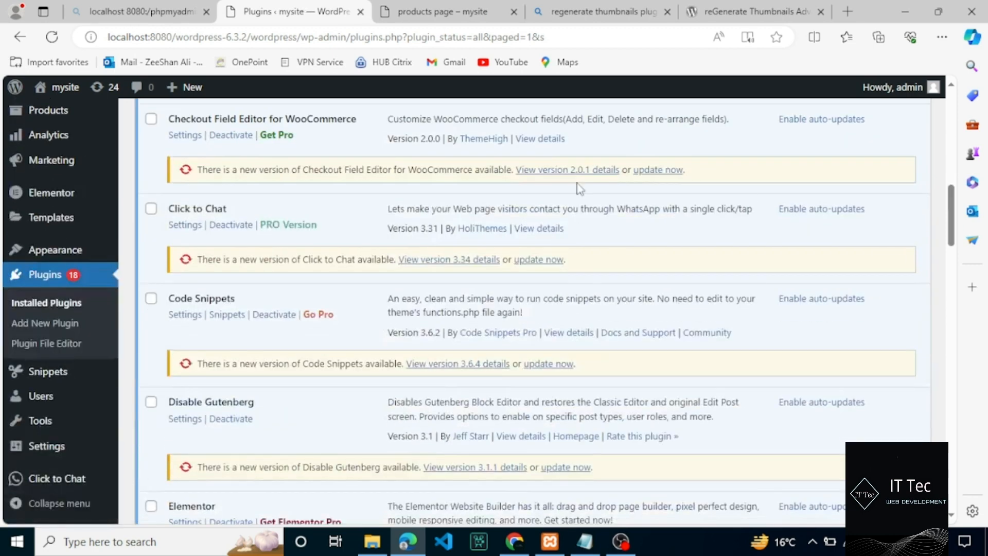
mouse_move(52, 429)
mouse_move(57, 448)
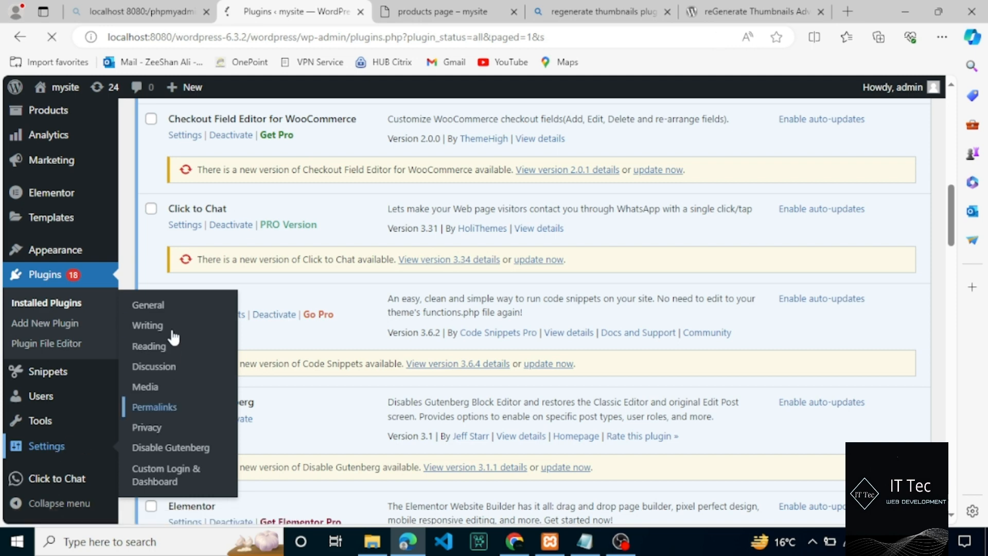
click(167, 344)
click(158, 388)
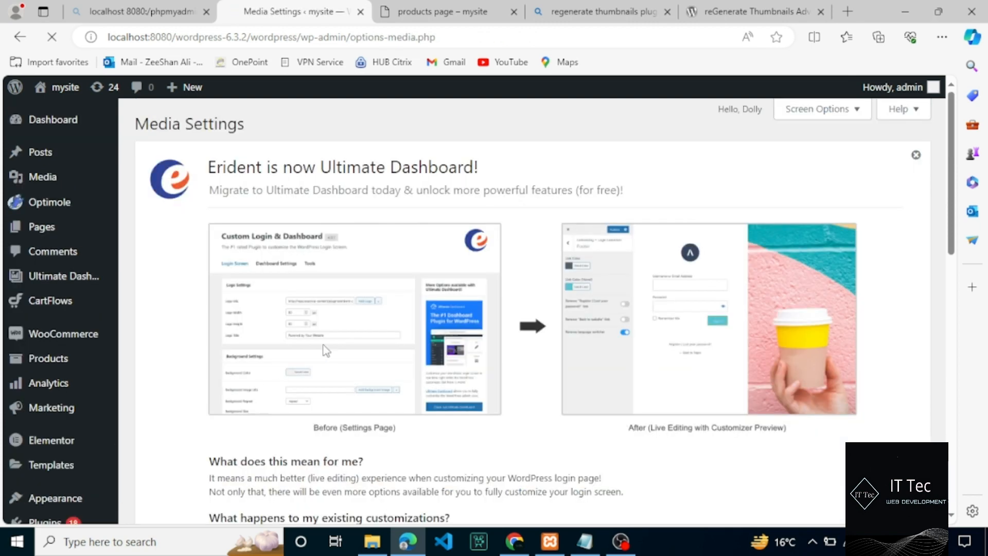
click(915, 154)
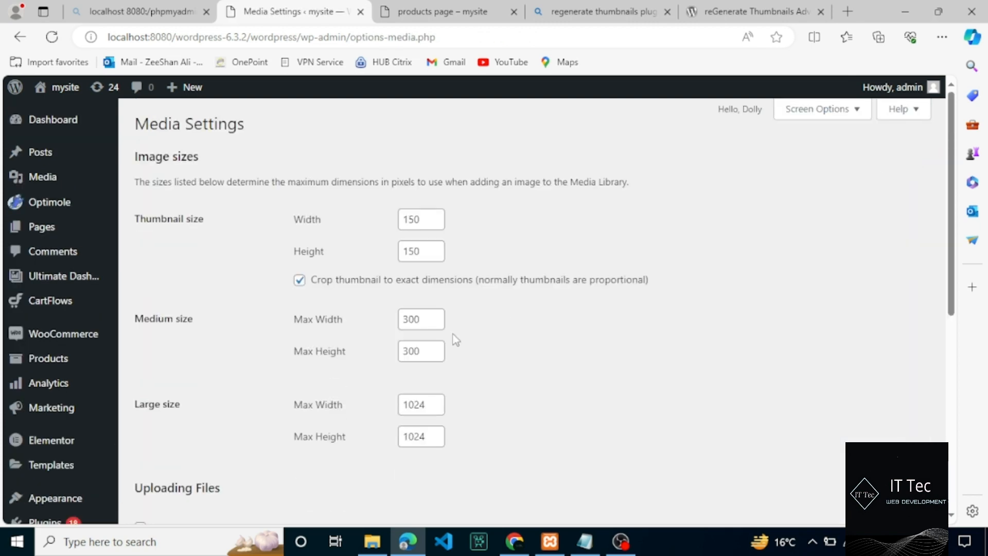
scroll(747, 222, down, 4)
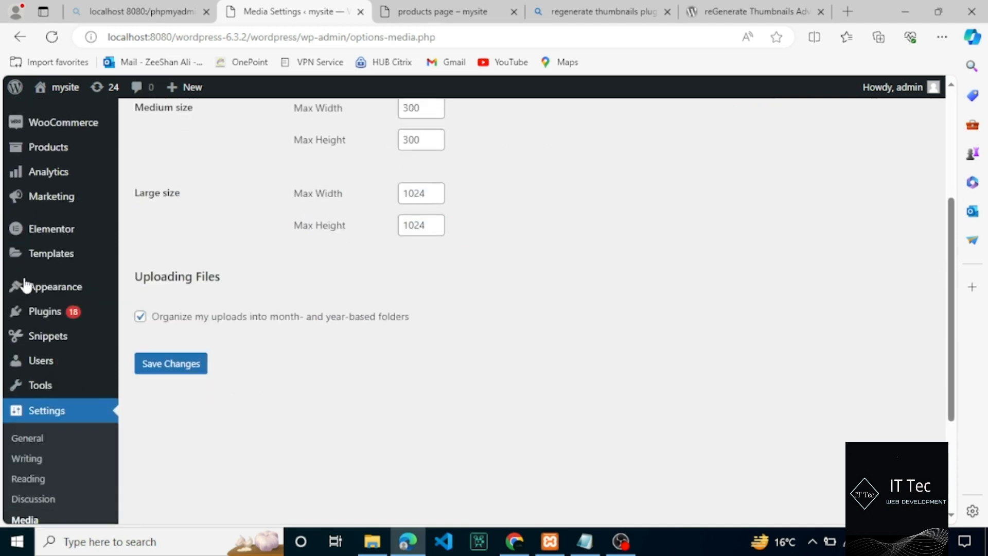
Open the Widgets page, dismiss the Erident notice and look through the available widgets
mouse_move(31, 311)
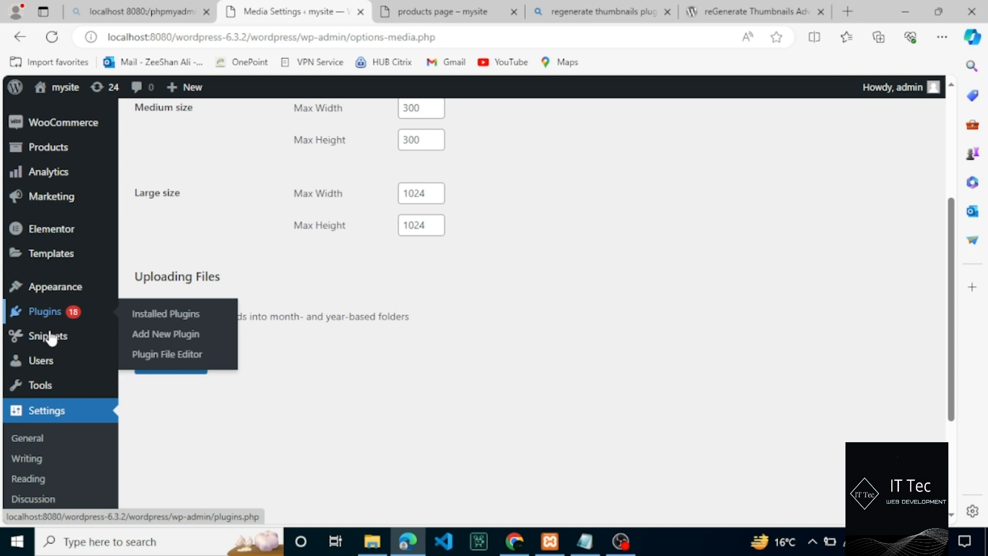
mouse_move(65, 290)
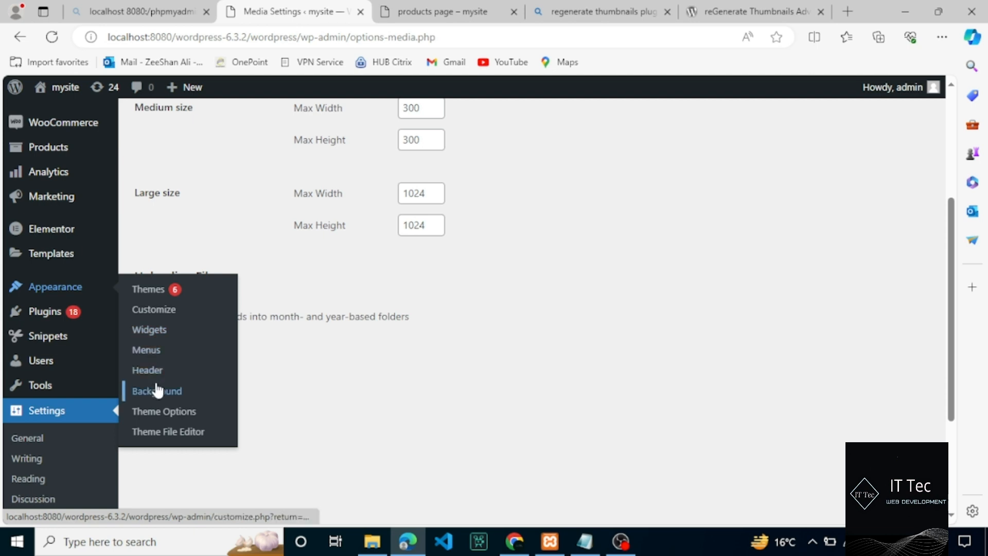
click(158, 335)
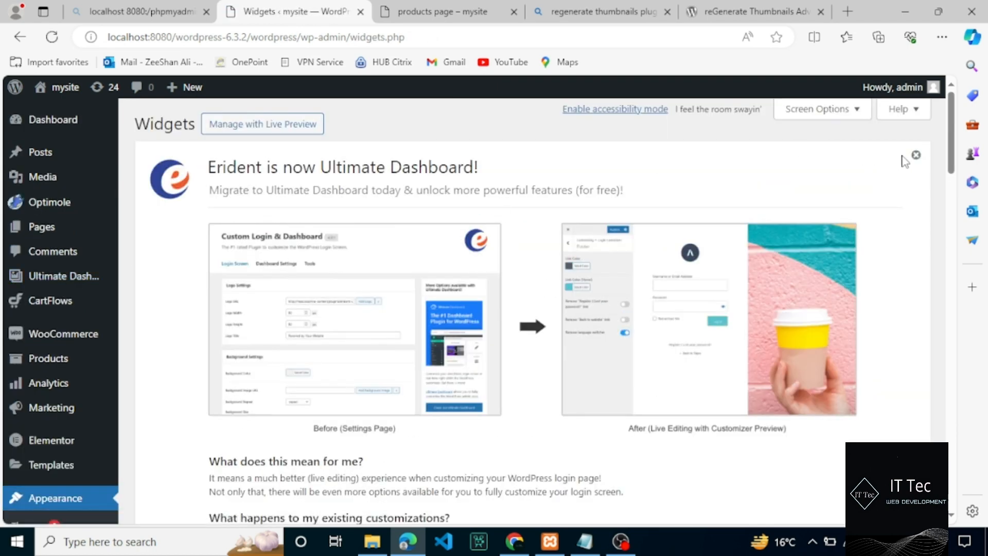
click(916, 154)
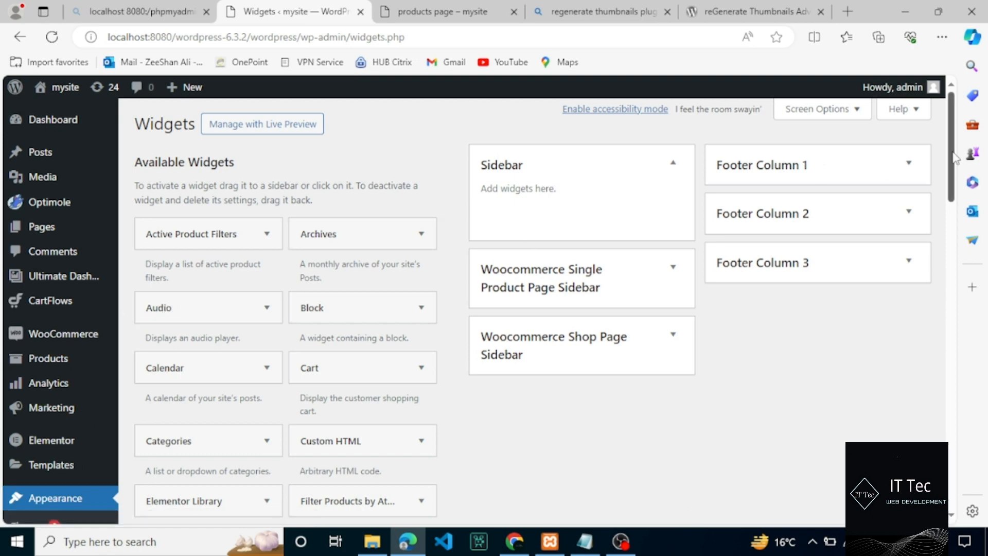
drag(952, 154, 953, 252)
mouse_move(62, 403)
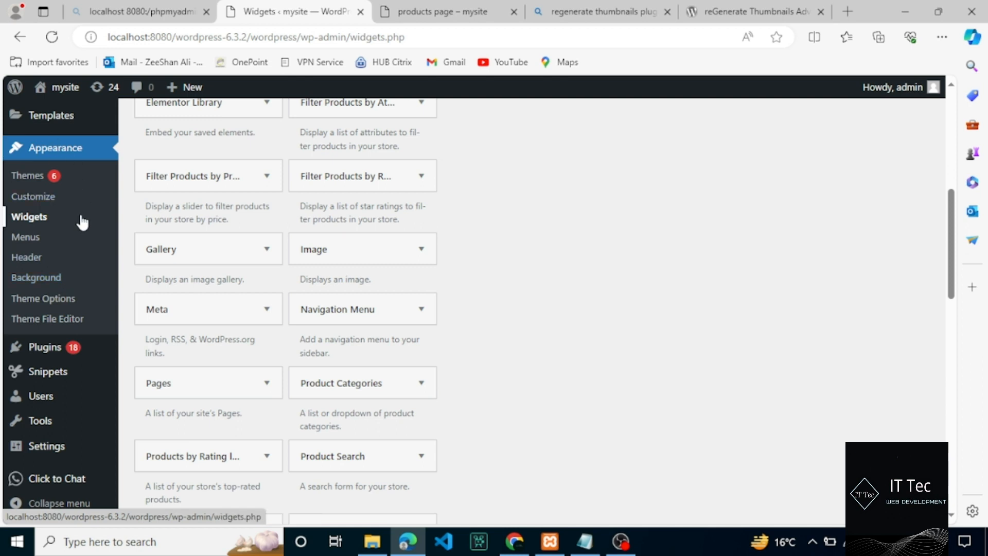
Open the theme Customizer and go to WooCommerce's Product Images settings
click(46, 198)
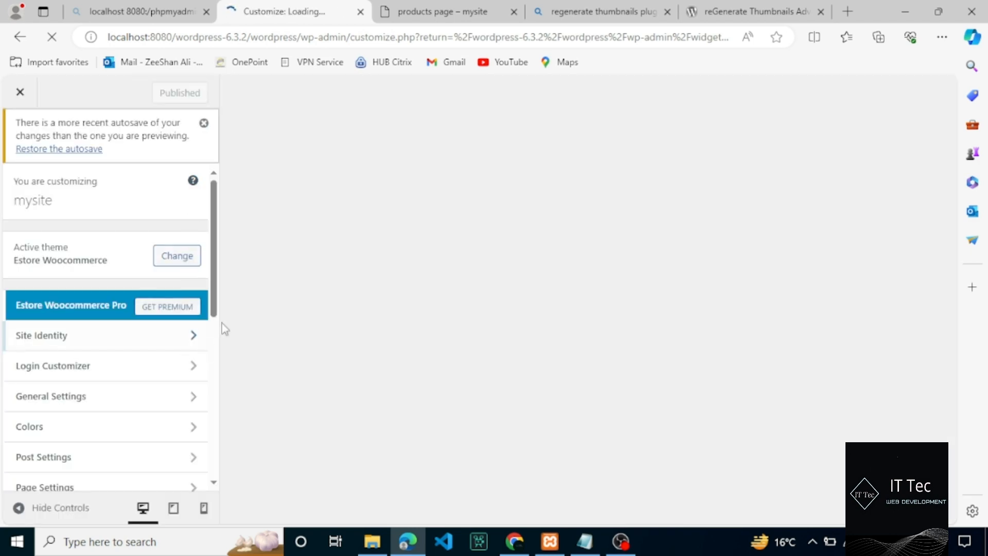
scroll(218, 329, down, 7)
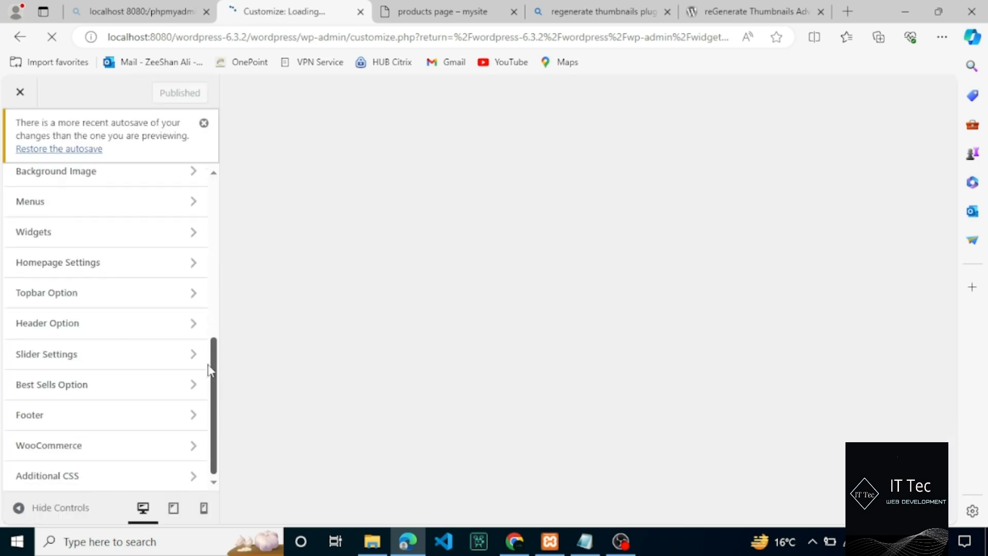
click(93, 445)
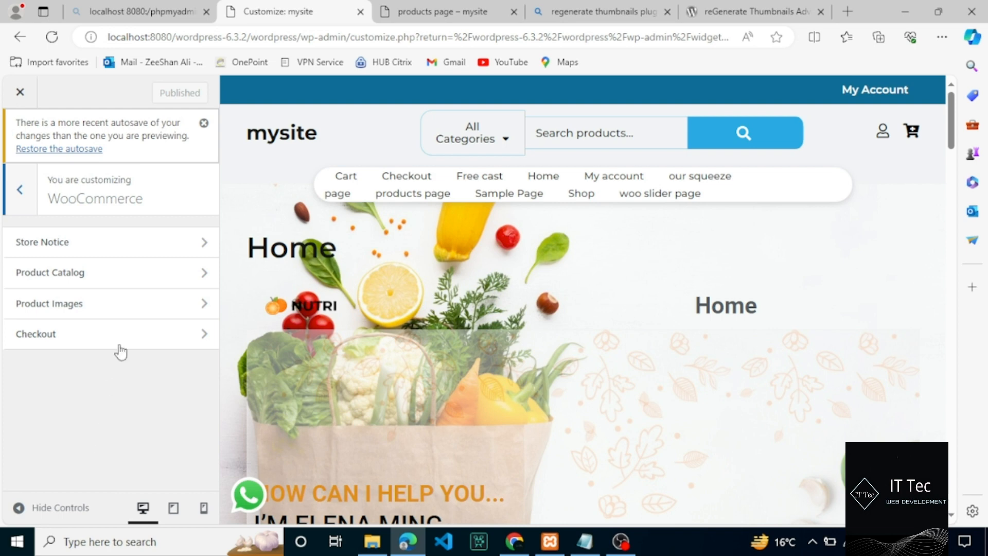
click(132, 303)
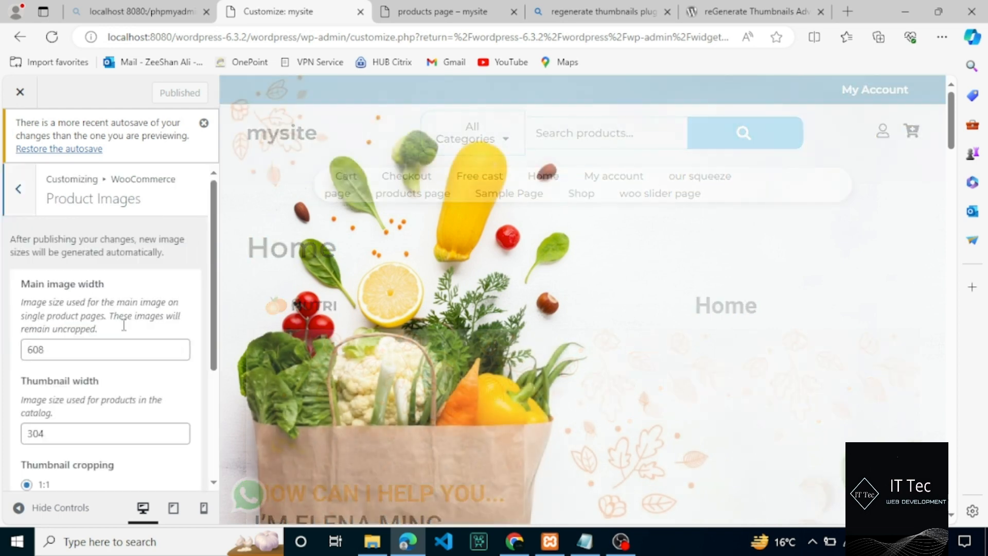
Set both the thumbnail width and the main image width to 400, and check the product images in the shop preview
click(112, 359)
mouse_move(211, 313)
mouse_down()
mouse_move(210, 418)
mouse_move(218, 295)
mouse_up()
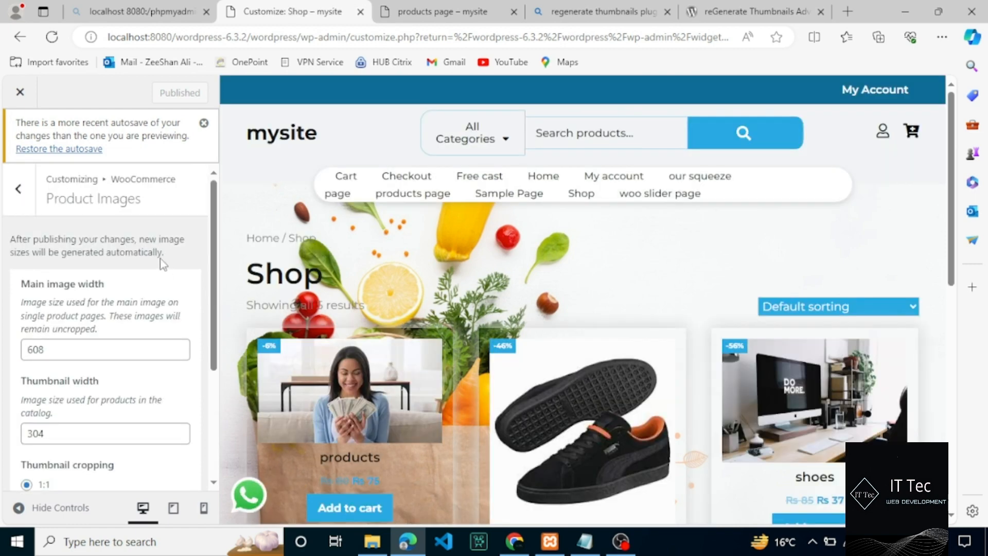
click(67, 353)
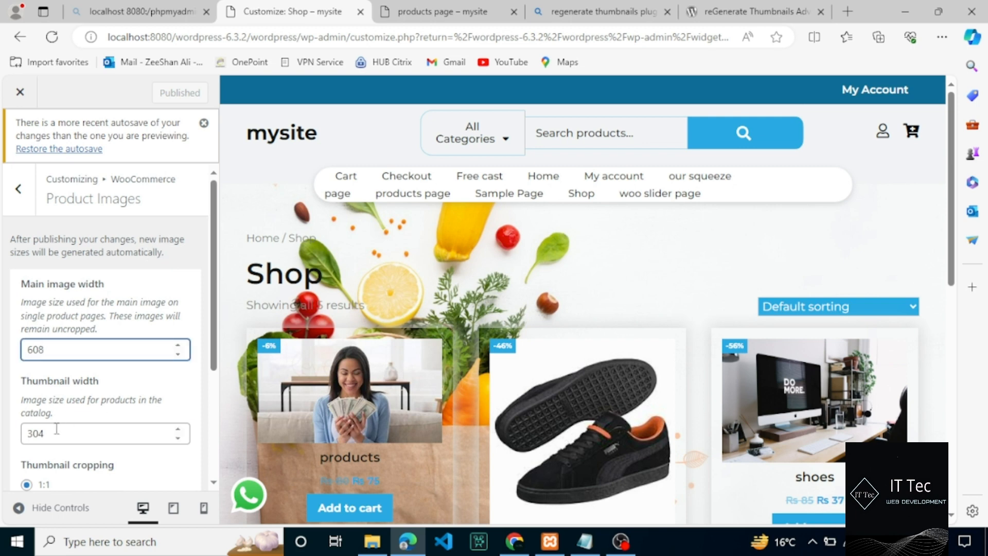
drag(56, 428, 24, 432)
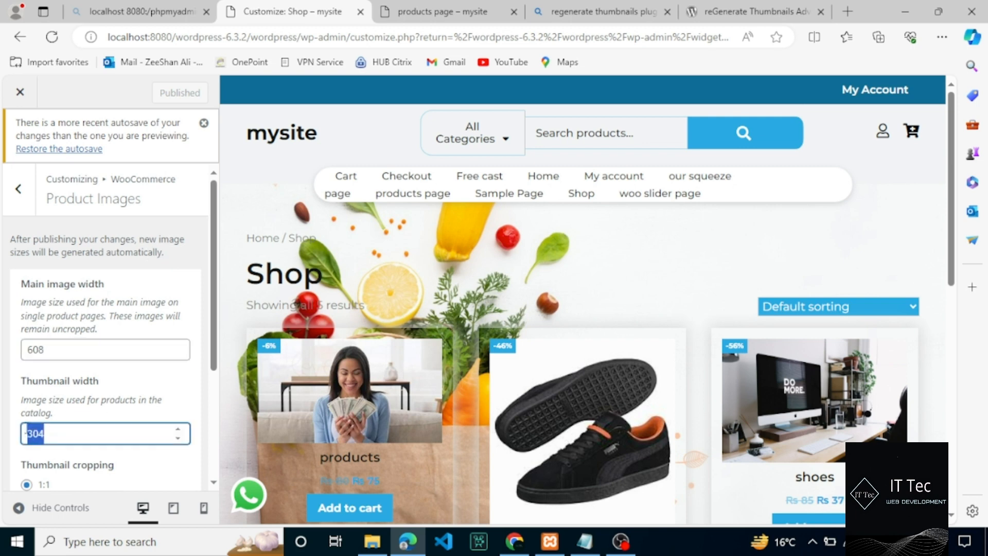
text(400)
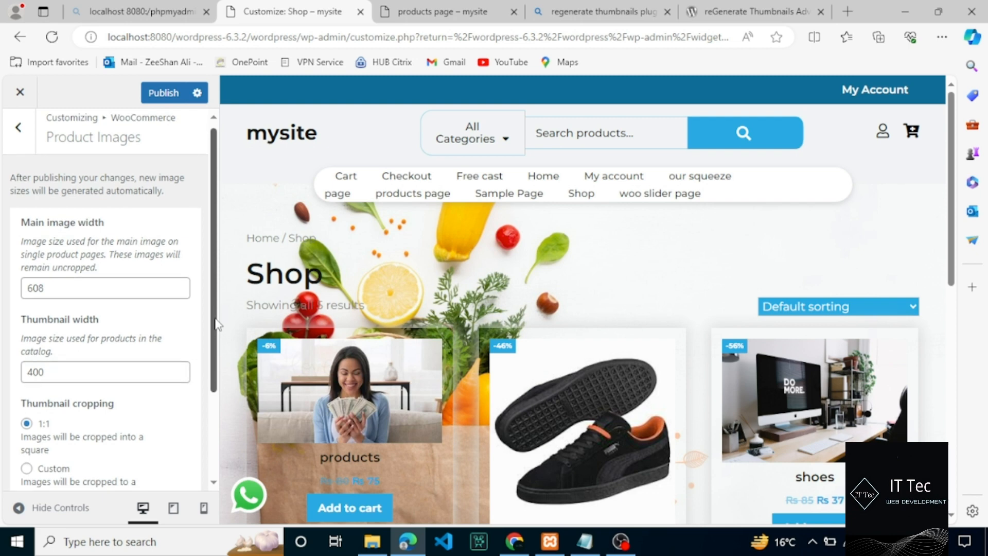
drag(72, 286, 10, 299)
text(400)
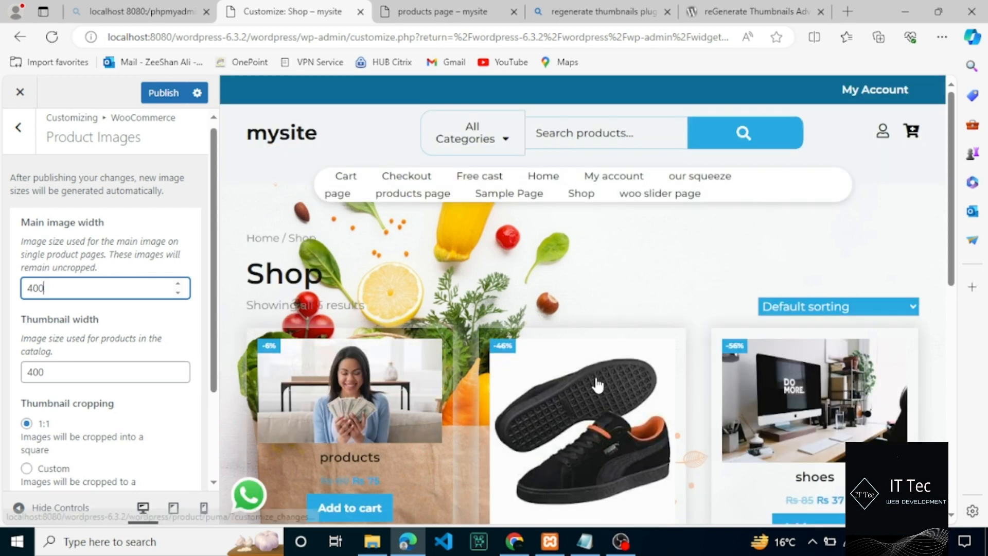
scroll(955, 282, down, 1)
scroll(956, 282, down, 1)
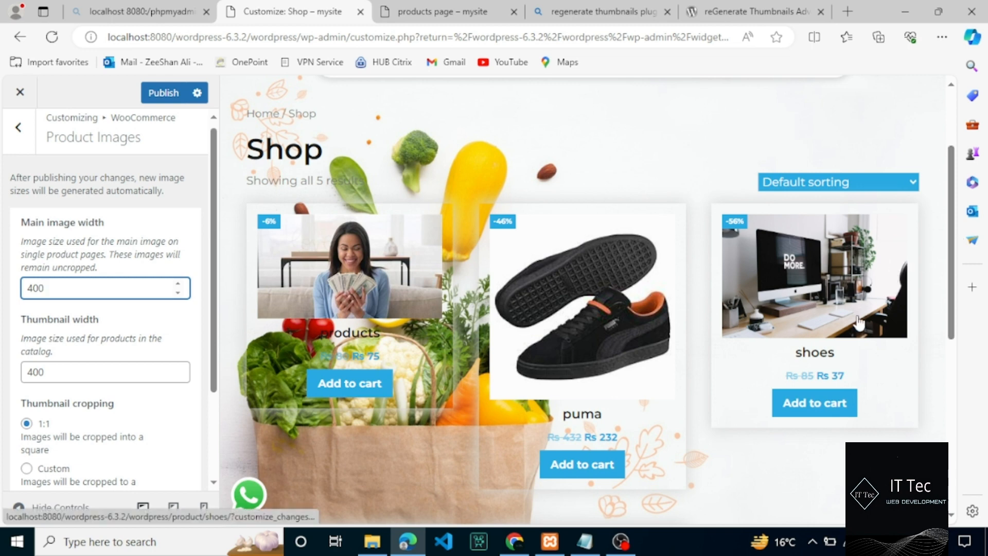
Check the puma image's rendered and intrinsic sizes in the developer tools on the products page
click(587, 5)
click(460, 7)
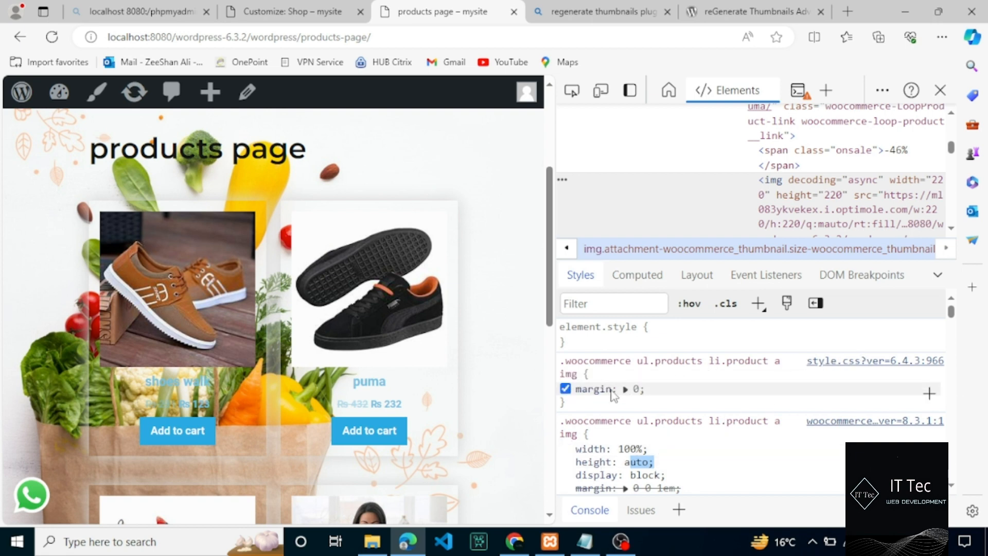
mouse_move(884, 207)
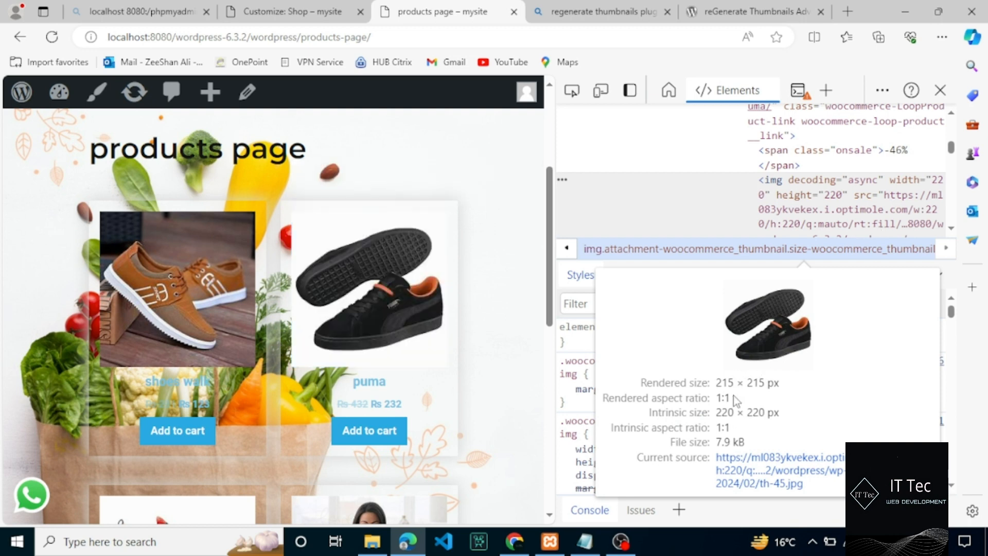
drag(779, 386, 715, 399)
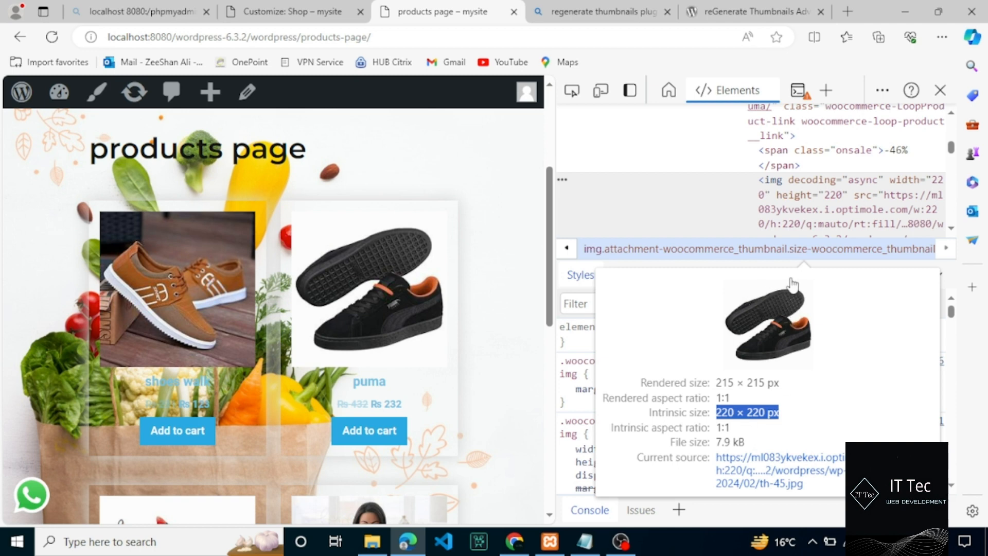
click(832, 287)
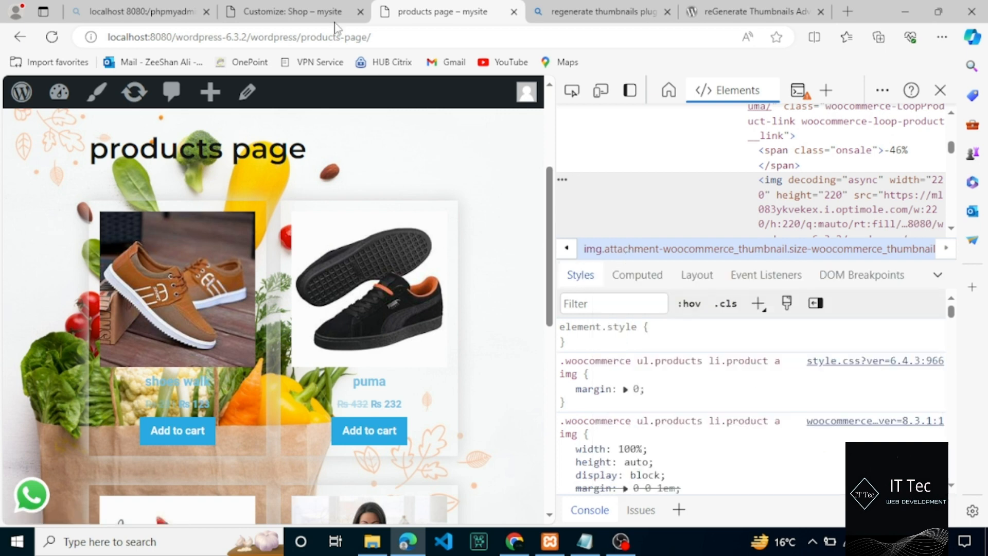
Return to the Customizer and try to close it without publishing the product image width changes
click(320, 13)
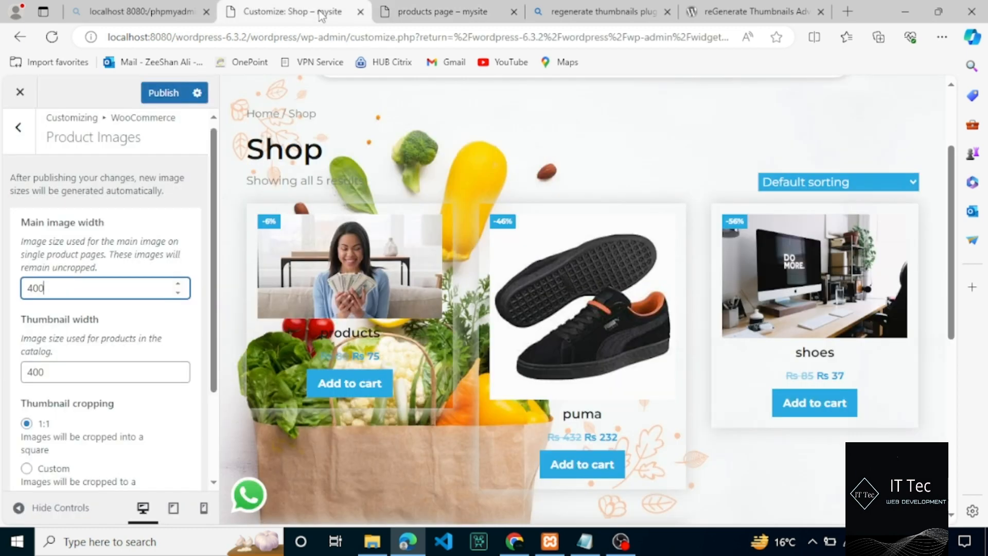
click(23, 94)
click(546, 128)
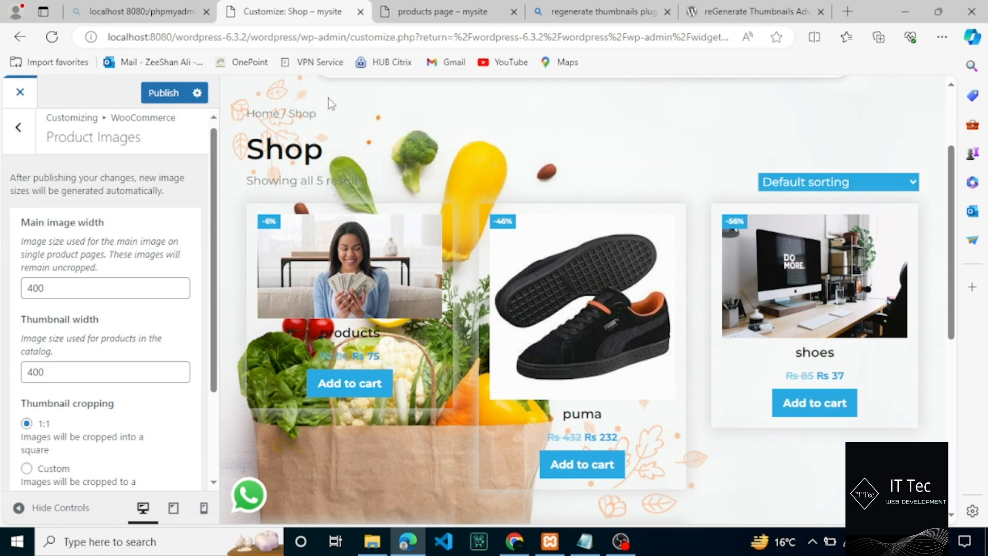